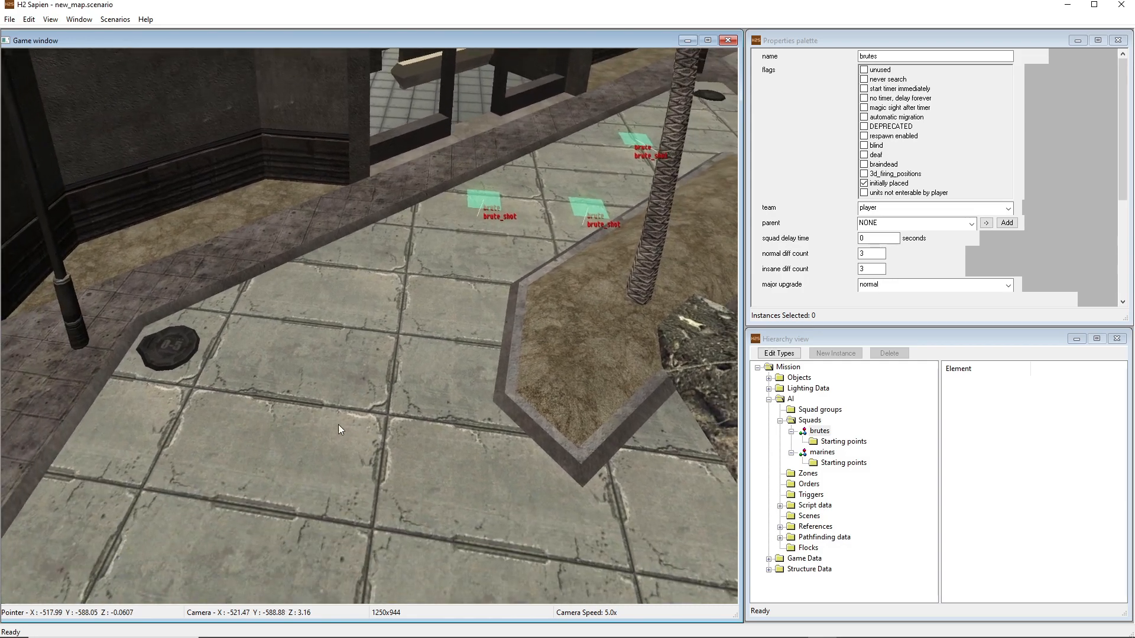
Step: Examine the brutes squad's properties and the marines squad's placement in the map
click(1119, 134)
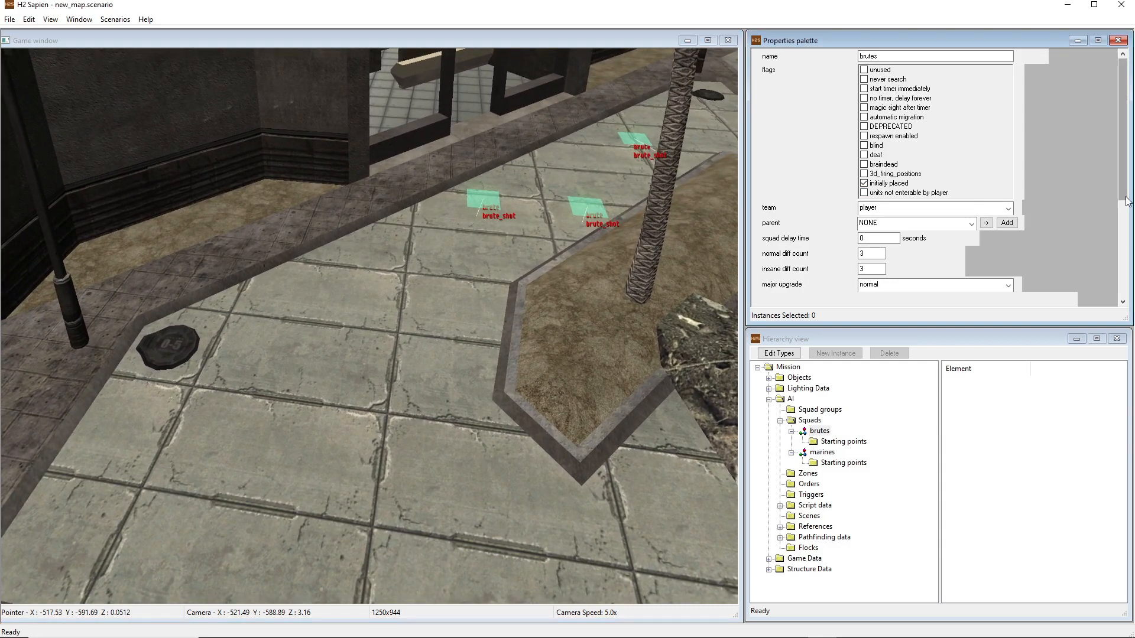
scroll(1115, 266, down, 5)
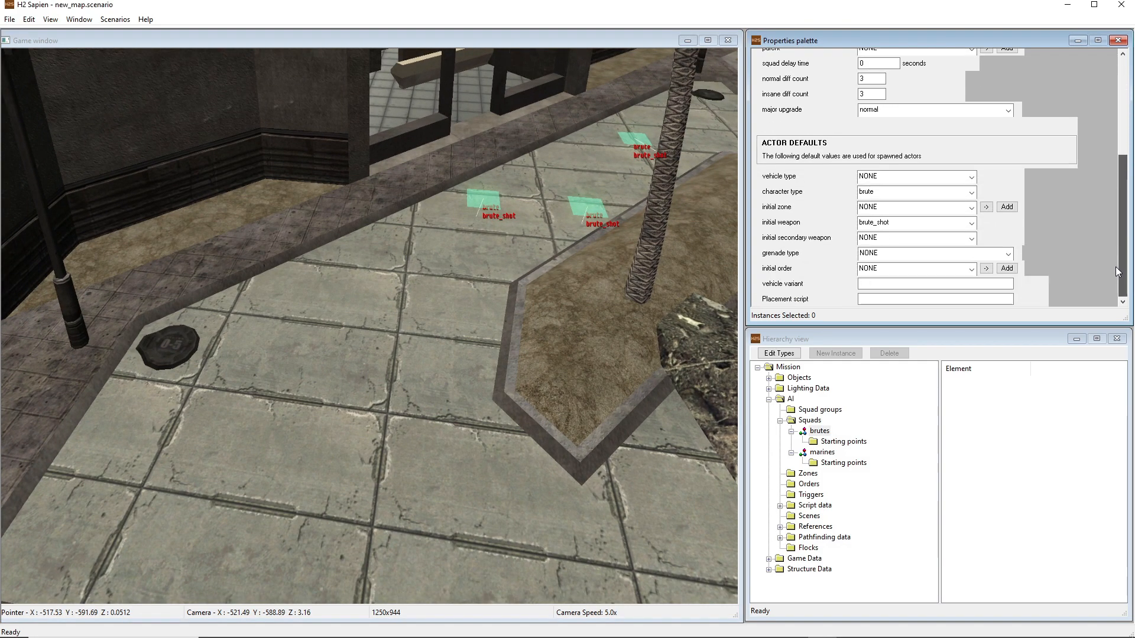
scroll(1104, 154, up, 5)
click(815, 453)
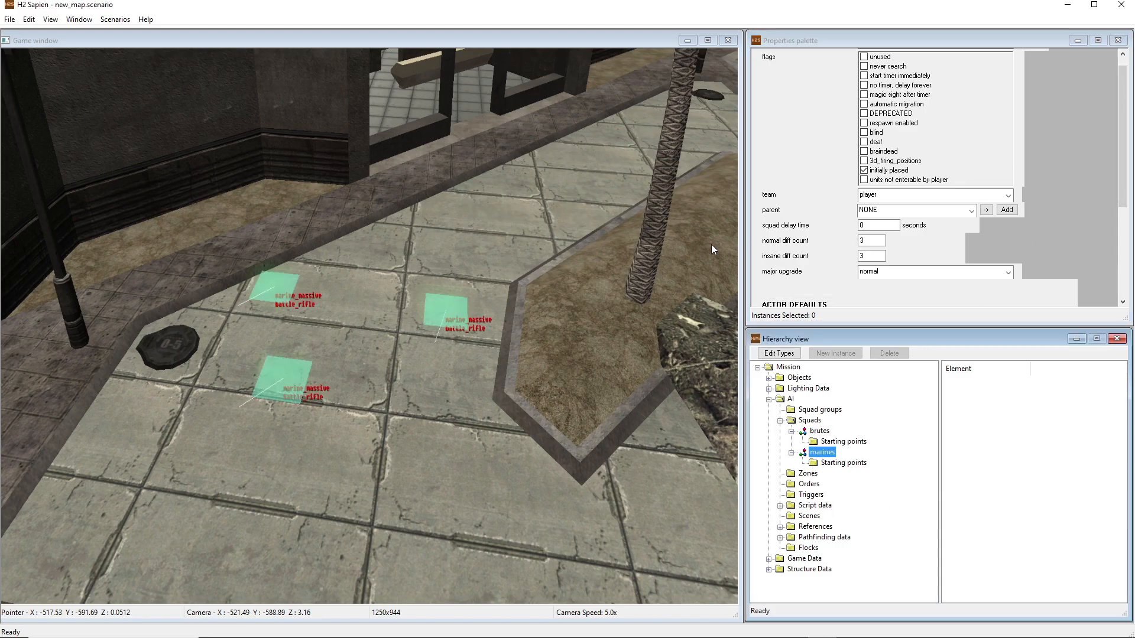
middle_drag(444, 347, 644, 322)
key(s)
middle_drag(392, 349, 473, 425)
key(w)
key(a)
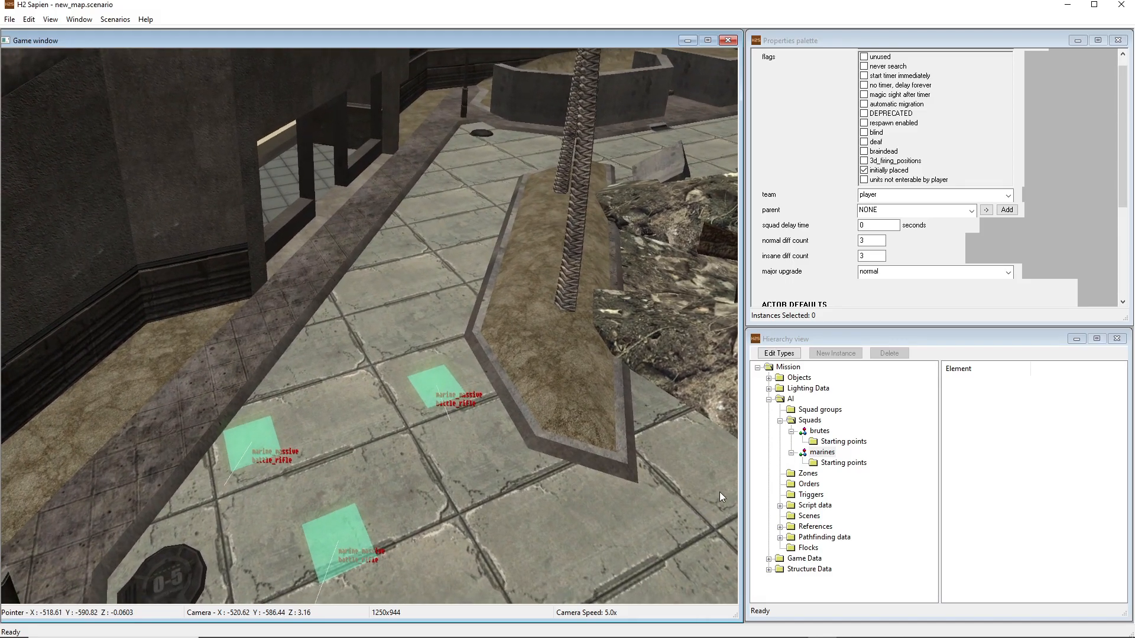
click(808, 474)
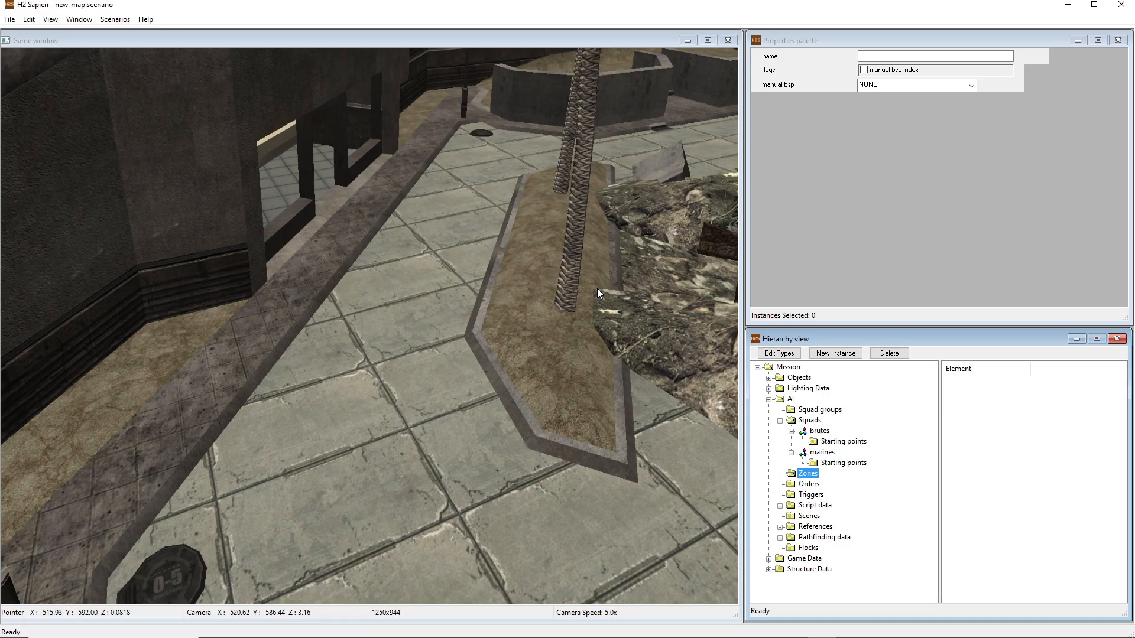
mouse_move(597, 288)
middle_down()
mouse_move(550, 303)
mouse_move(612, 263)
mouse_move(600, 298)
middle_up()
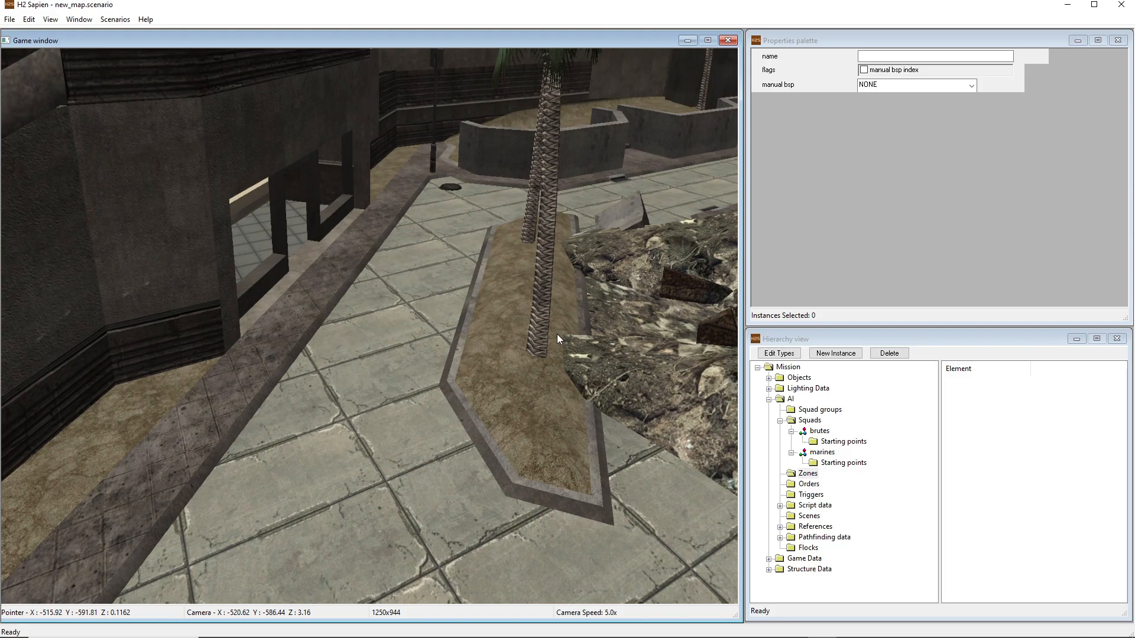
middle_drag(560, 334, 628, 377)
key(d)
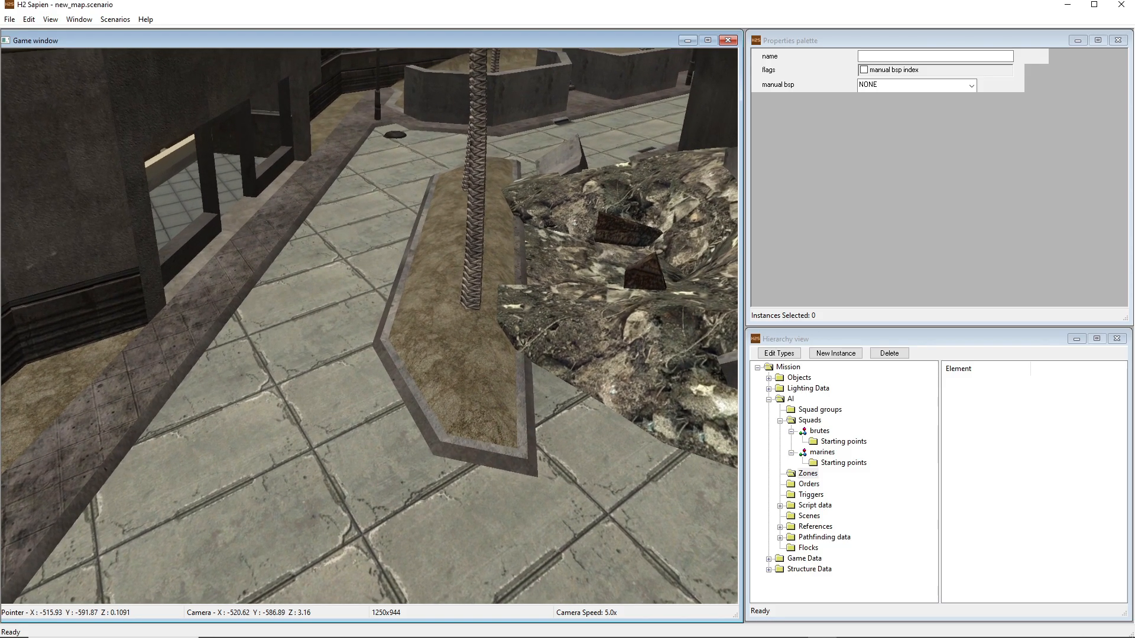
key(a)
key(a)
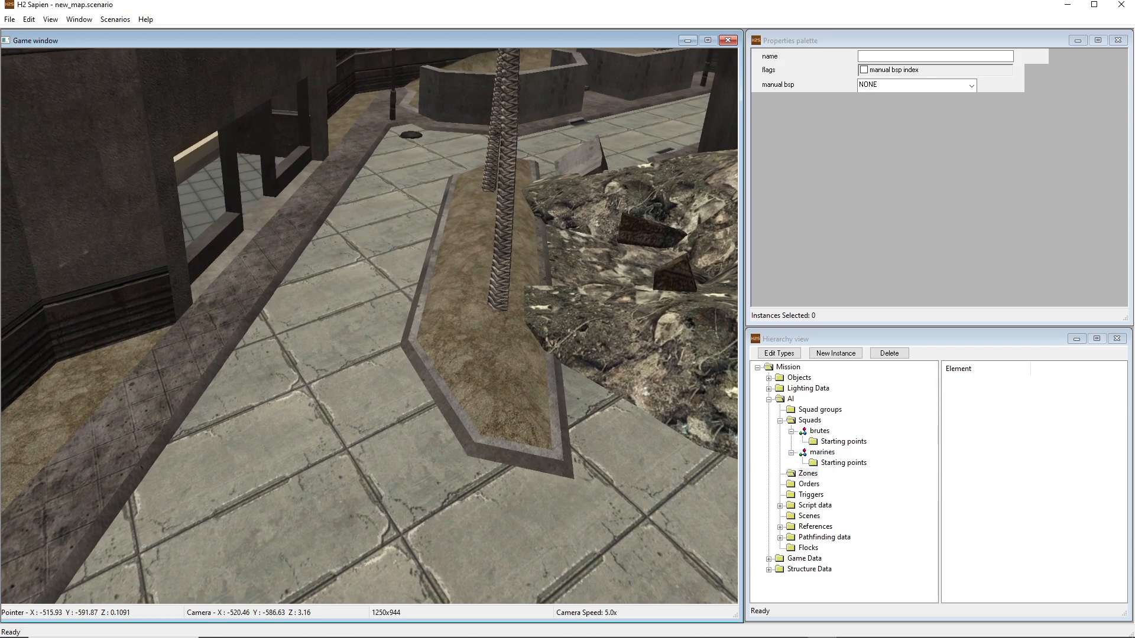
key(s)
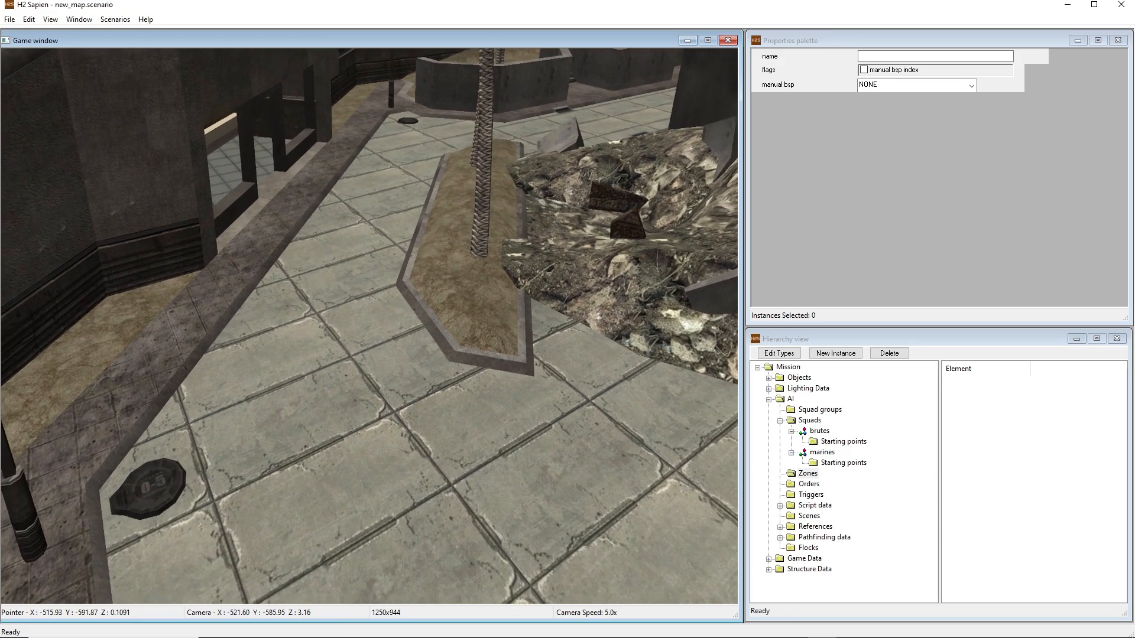
mouse_move(562, 338)
middle_down()
mouse_move(526, 364)
mouse_move(553, 349)
middle_up()
key(w)
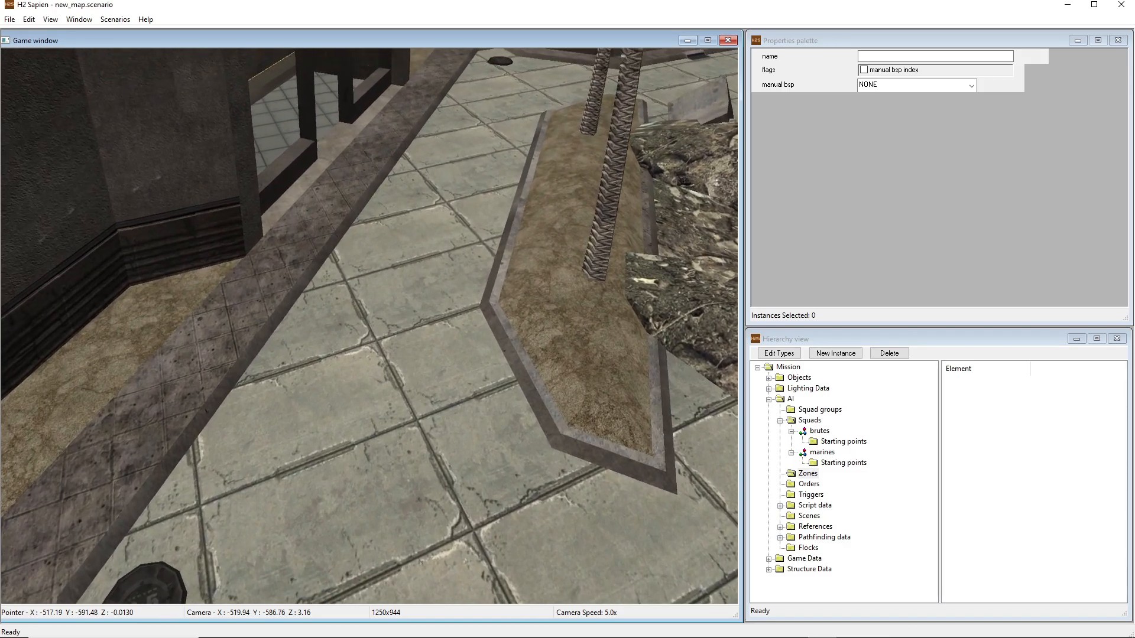
key(s)
key(d)
key(w)
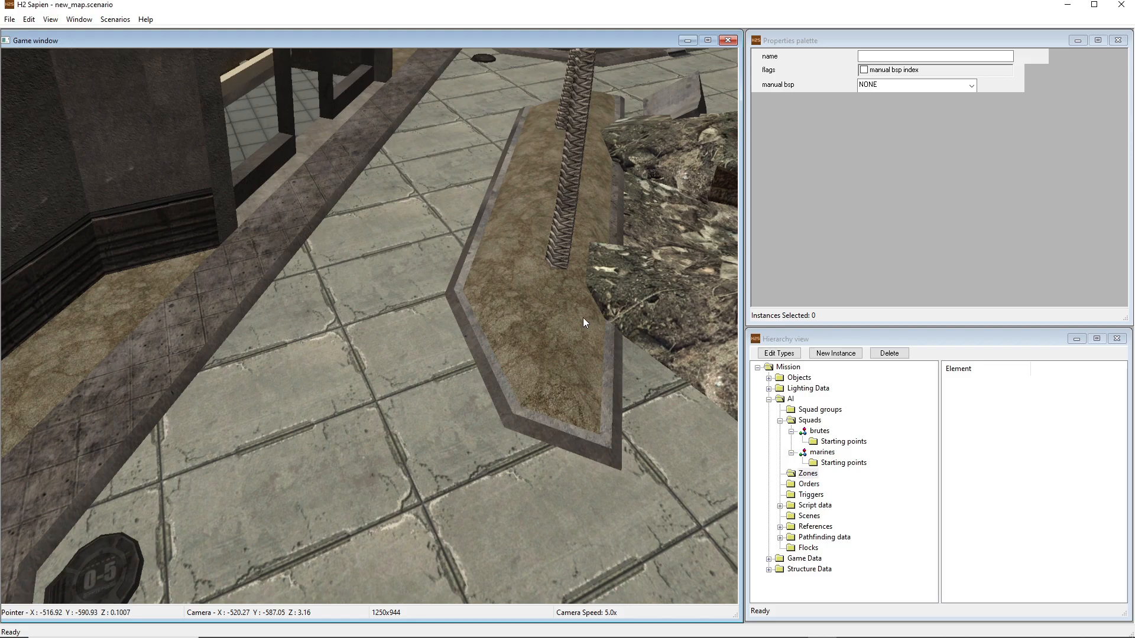
middle_drag(583, 318, 486, 310)
key(s)
key(w)
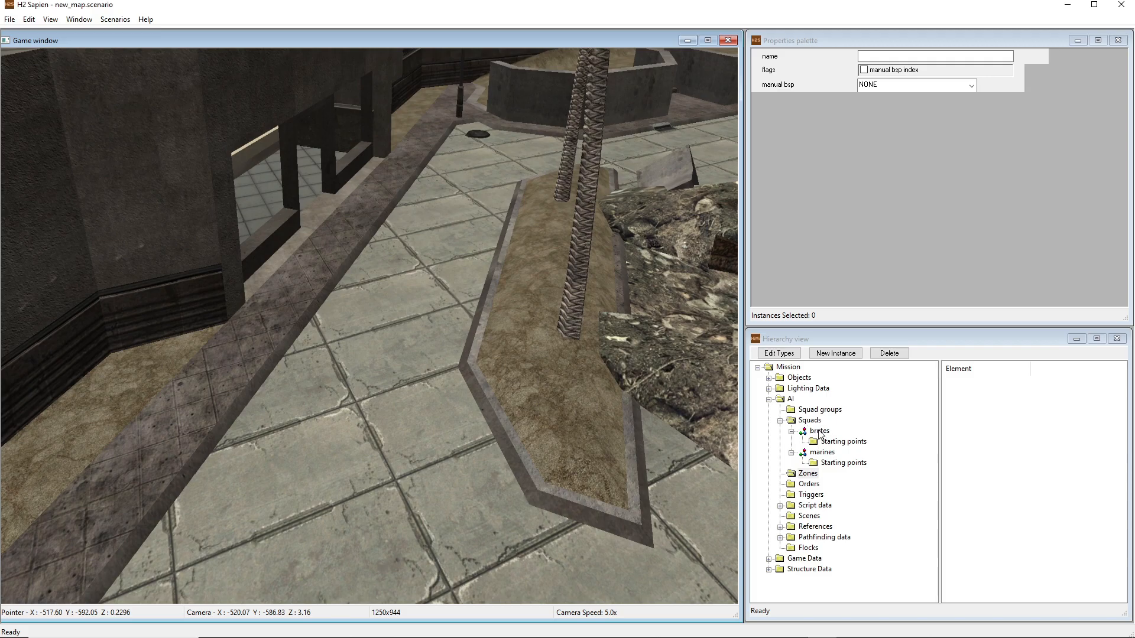
click(801, 476)
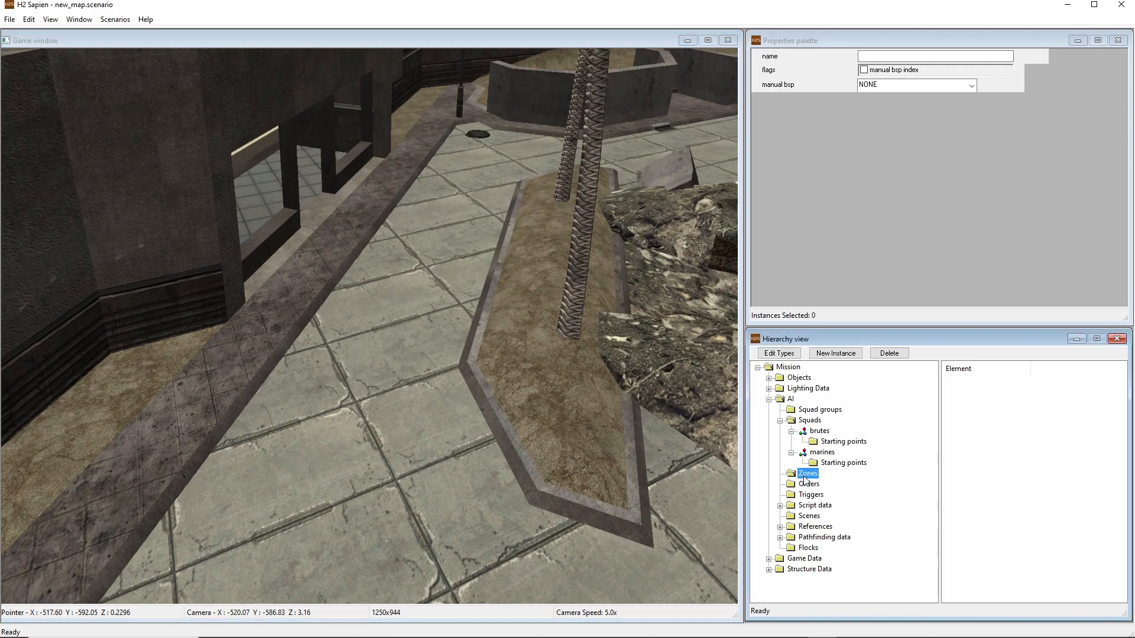
key(s)
middle_drag(628, 463, 591, 459)
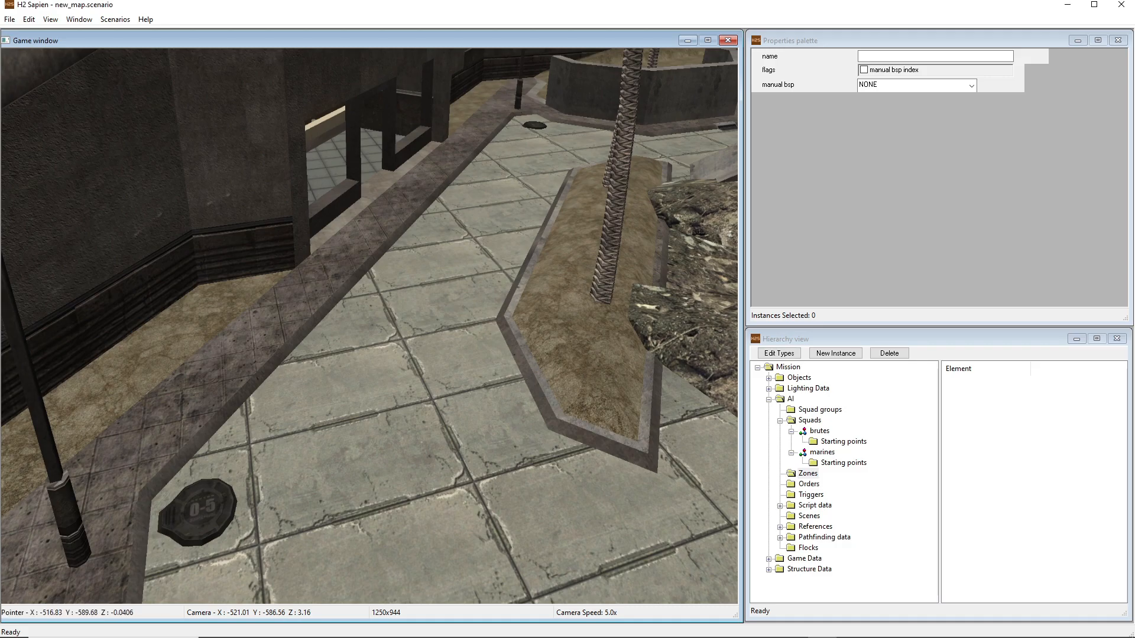
key(s)
Step: Add a new AI zone and name it follow_zone
click(809, 473)
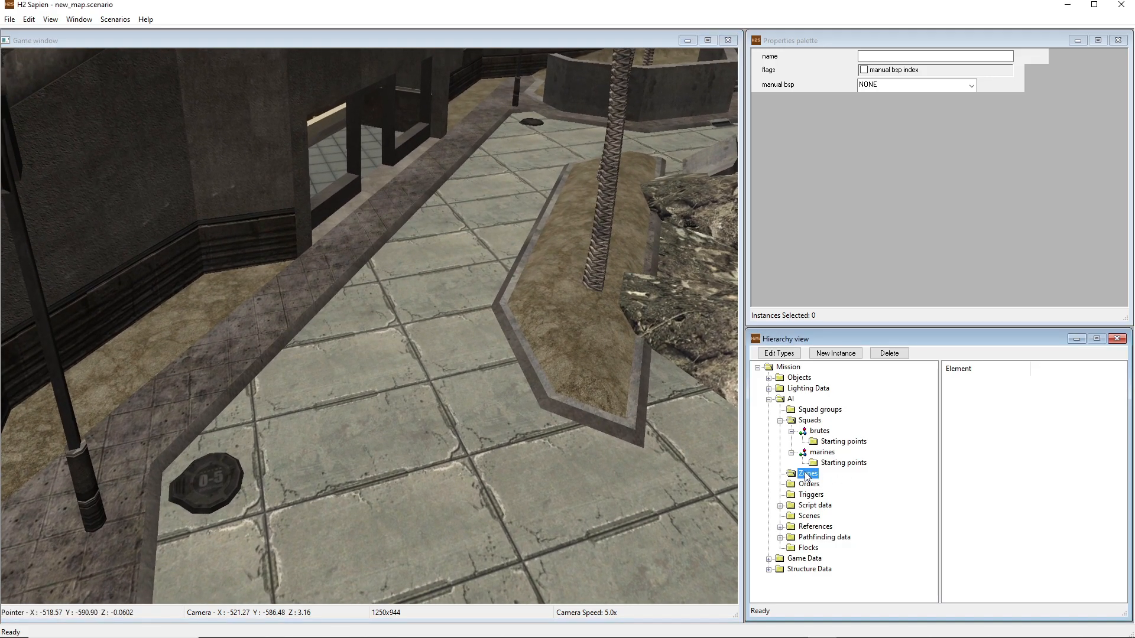
click(835, 353)
click(819, 484)
drag(911, 56, 831, 71)
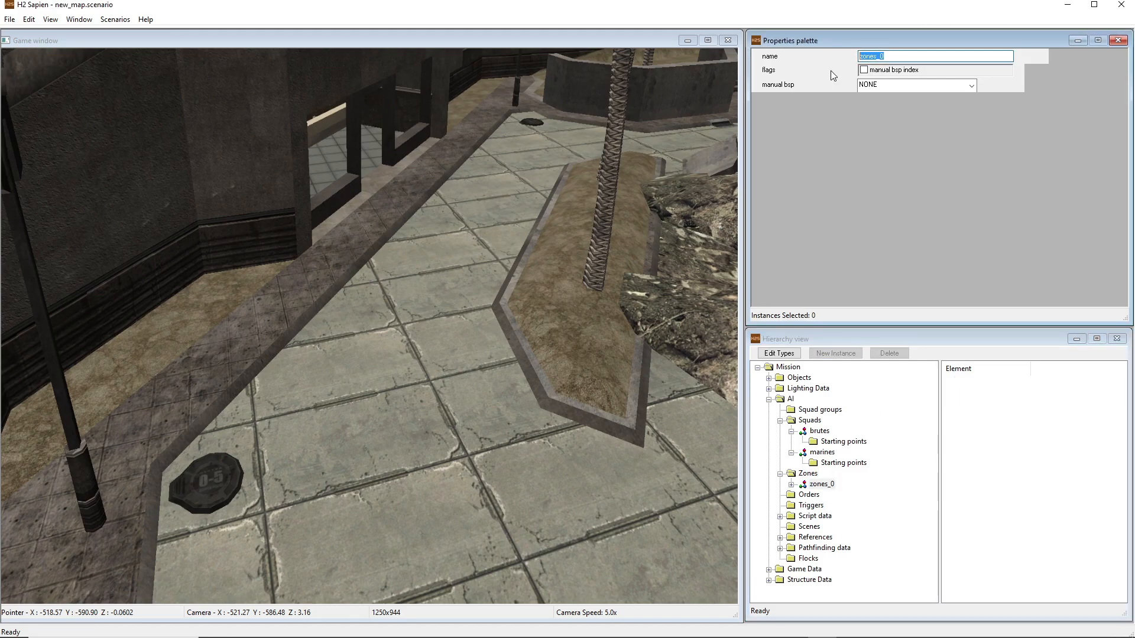
text(follow_aone)
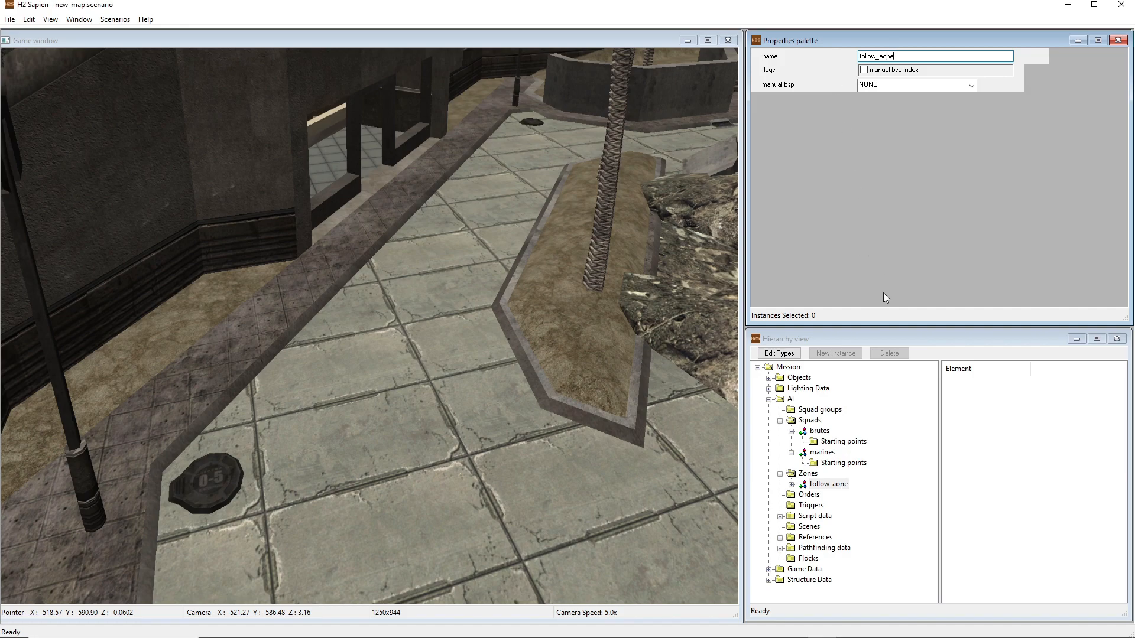
key(BackSpace)
key(BackSpace)
key(BackSpace)
key(BackSpace)
text(zone)
Step: Add five areas to follow_zone
click(791, 485)
click(829, 506)
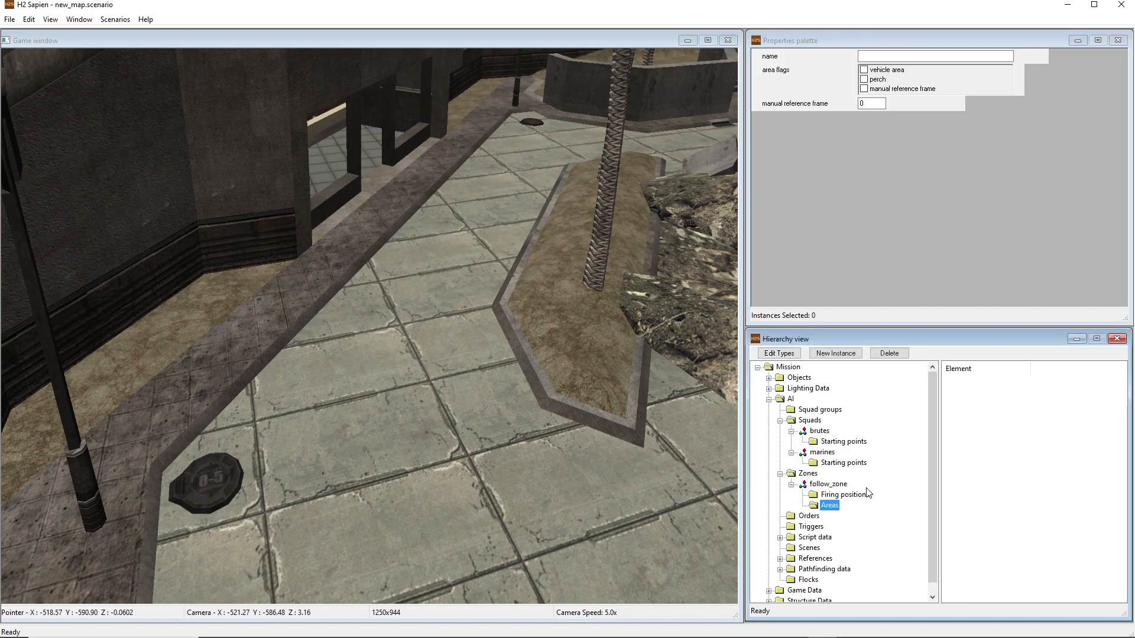
click(836, 354)
click(836, 354)
click(836, 354)
click(836, 354)
click(837, 354)
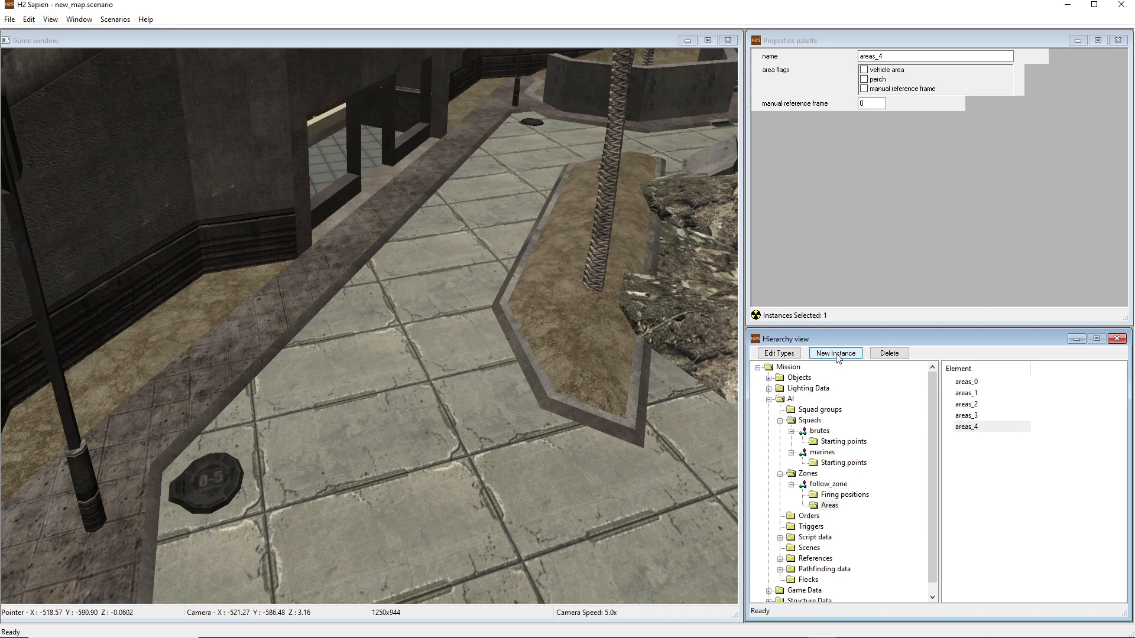
Step: Go through the five existing areas one by one and add a sixth area to follow_zone
click(965, 383)
click(964, 395)
click(967, 407)
click(969, 416)
click(969, 429)
click(970, 384)
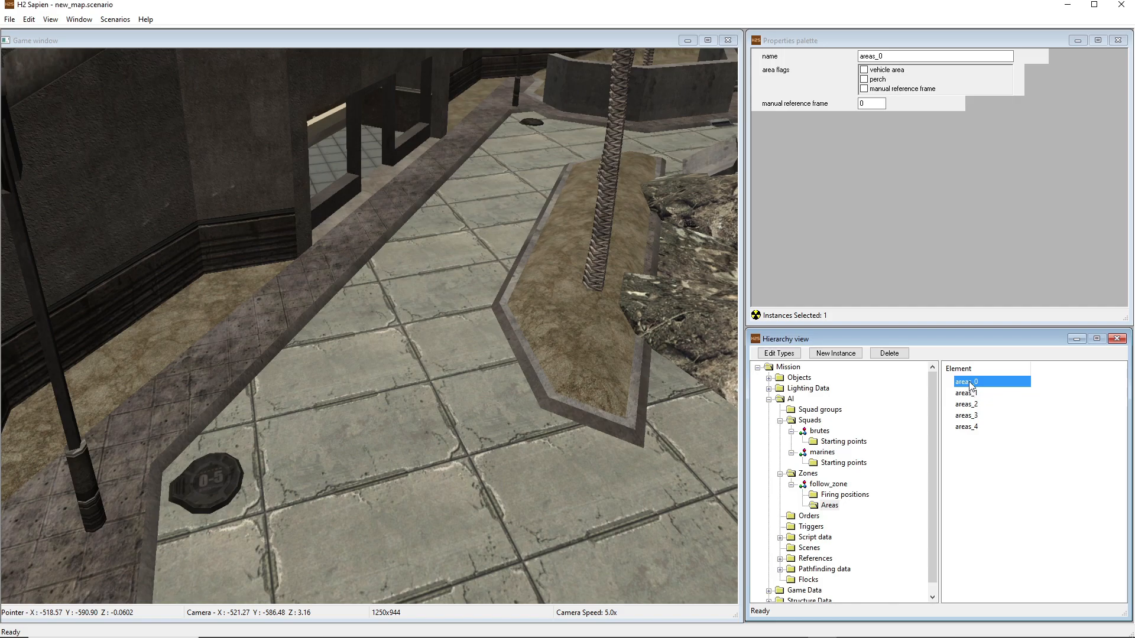
click(972, 417)
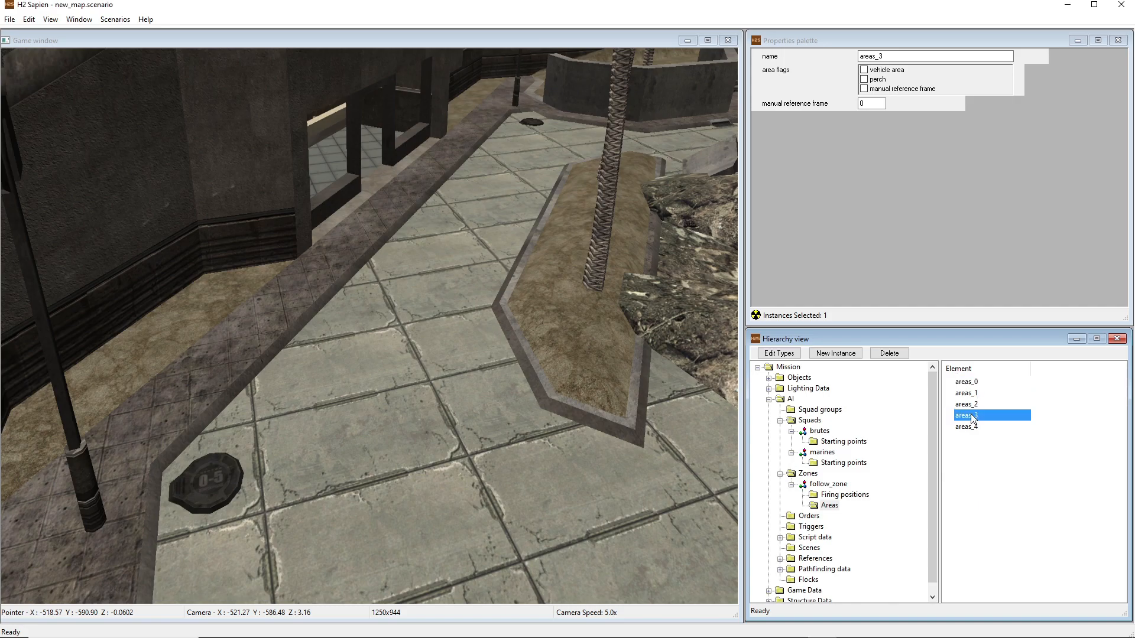
click(832, 354)
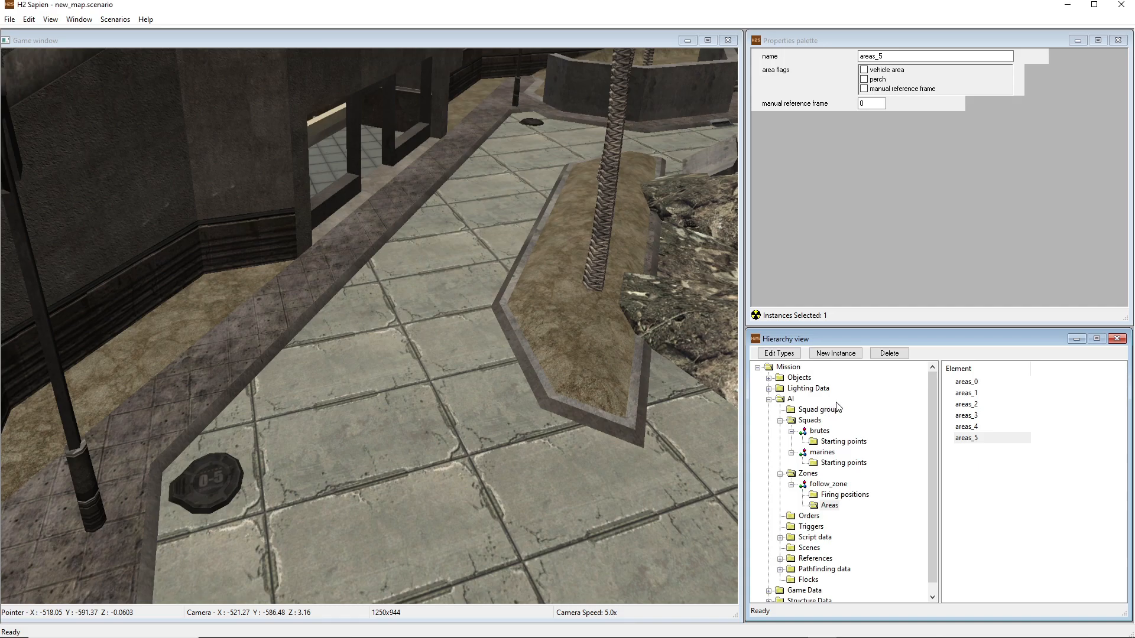
Step: Add a long run of extra areas to follow_zone, up to areas_29
click(843, 354)
click(843, 356)
click(843, 355)
click(843, 356)
click(842, 356)
click(842, 357)
click(842, 357)
click(842, 358)
click(843, 356)
click(843, 356)
click(841, 356)
click(842, 357)
click(841, 357)
click(841, 357)
click(840, 357)
click(838, 355)
click(838, 355)
Step: Delete the extra areas from areas_6 through areas_29 in follow_zone
scroll(1009, 591, down, 4)
click(973, 594)
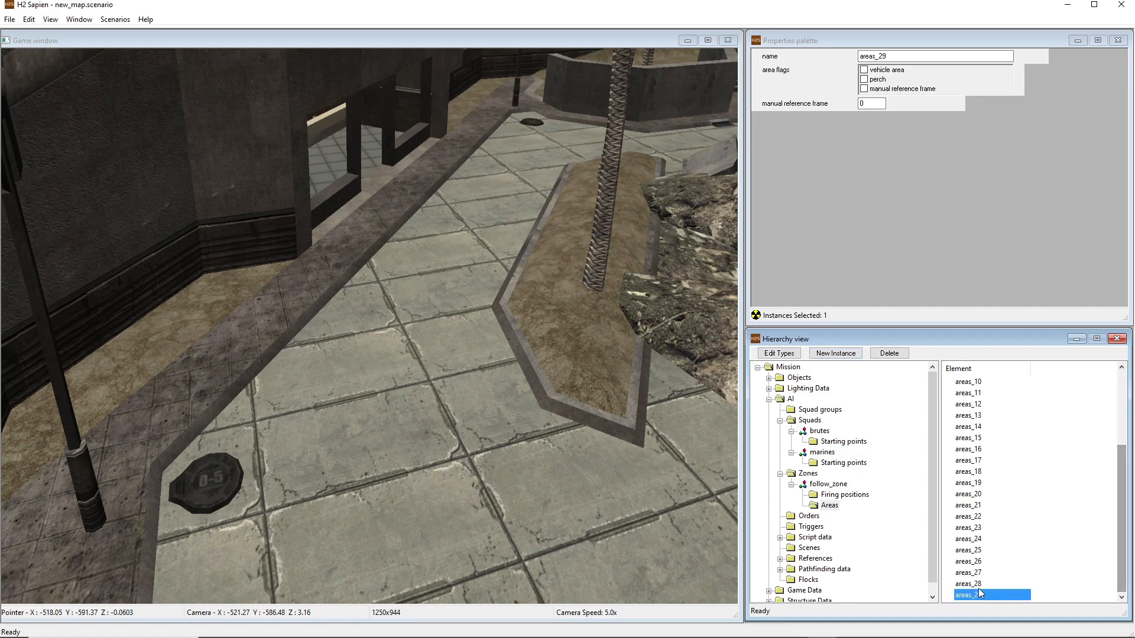
drag(1126, 512, 1124, 439)
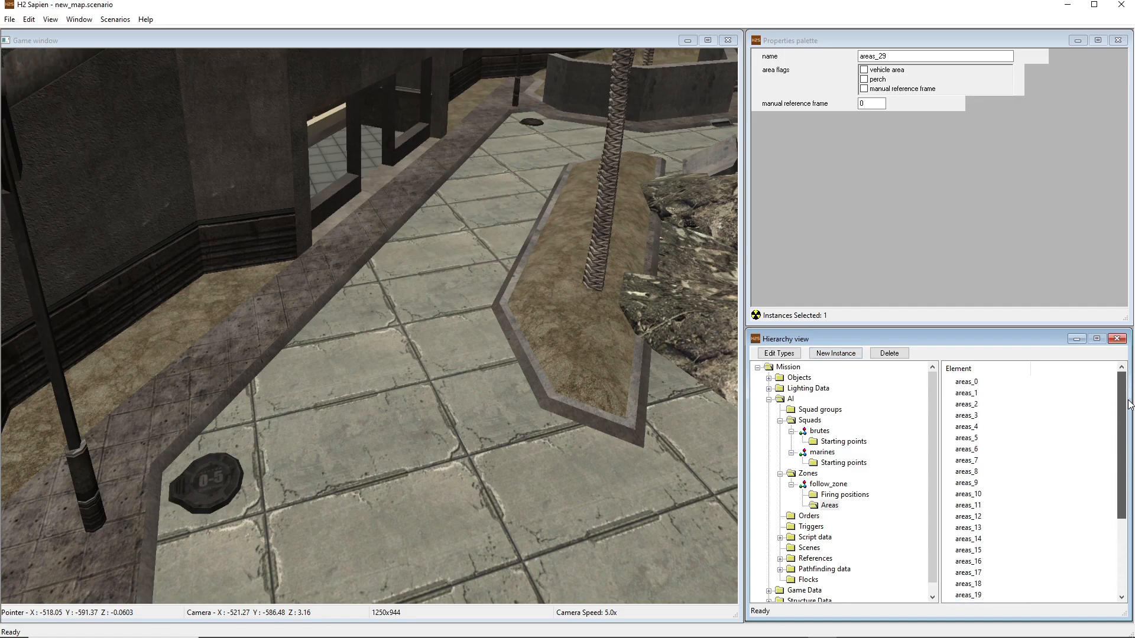
shift+click(960, 453)
key(Delete)
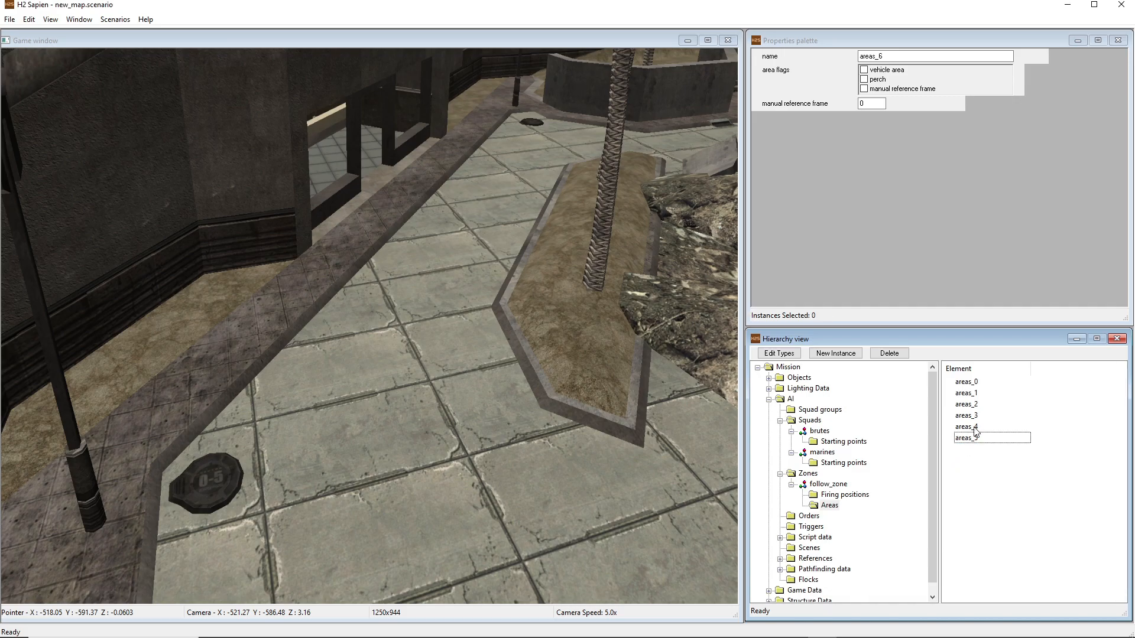
Step: Place eleven firing positions assigned to areas_0 in follow_zone, spread over the walkway and the planter
key(s)
middle_drag(650, 355, 615, 355)
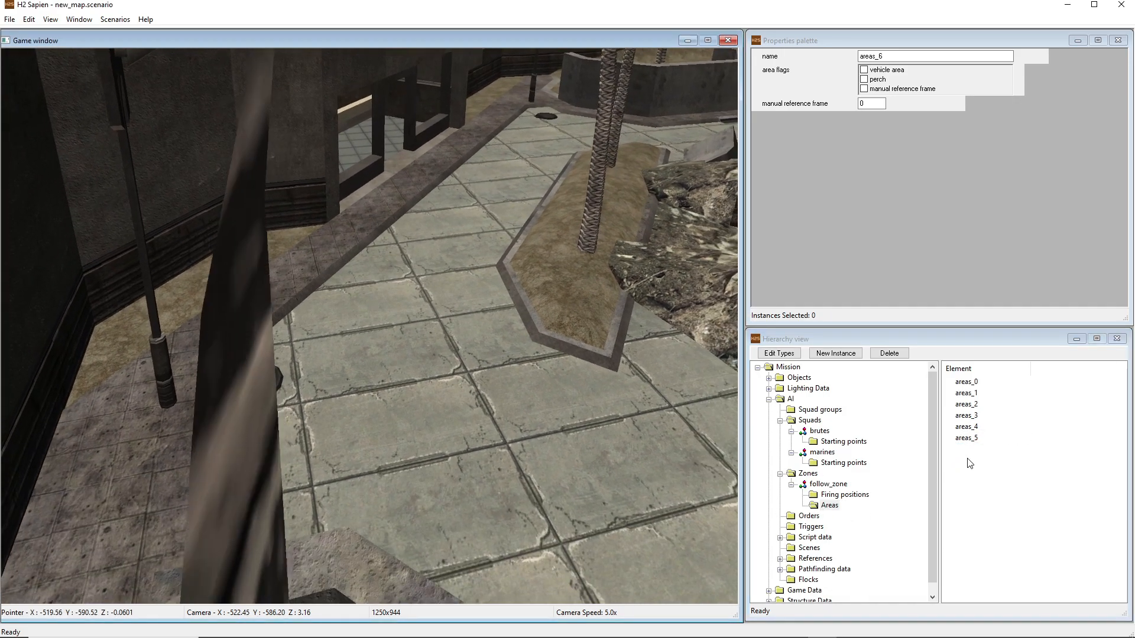
middle_drag(615, 281, 597, 281)
key(w)
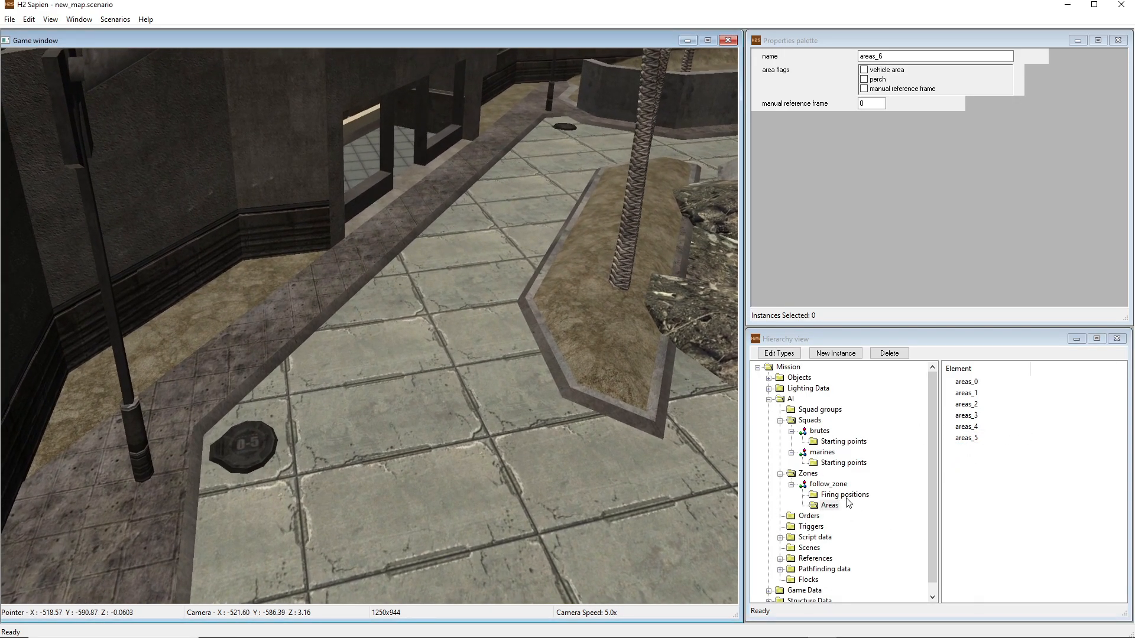
click(847, 498)
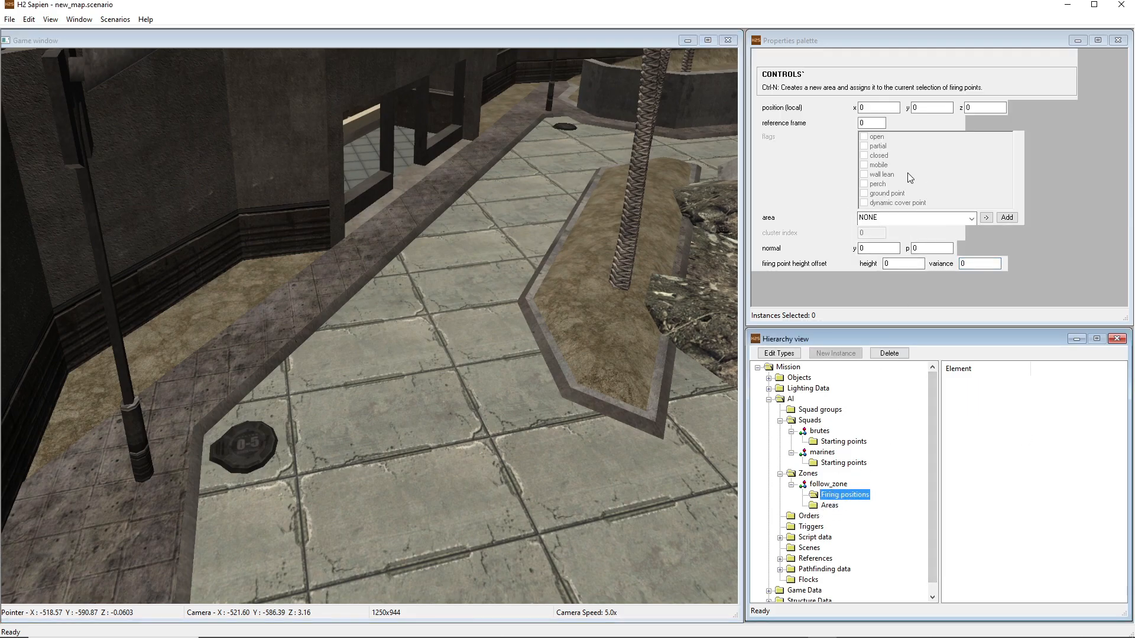
click(916, 218)
click(886, 236)
middle_drag(672, 258, 692, 260)
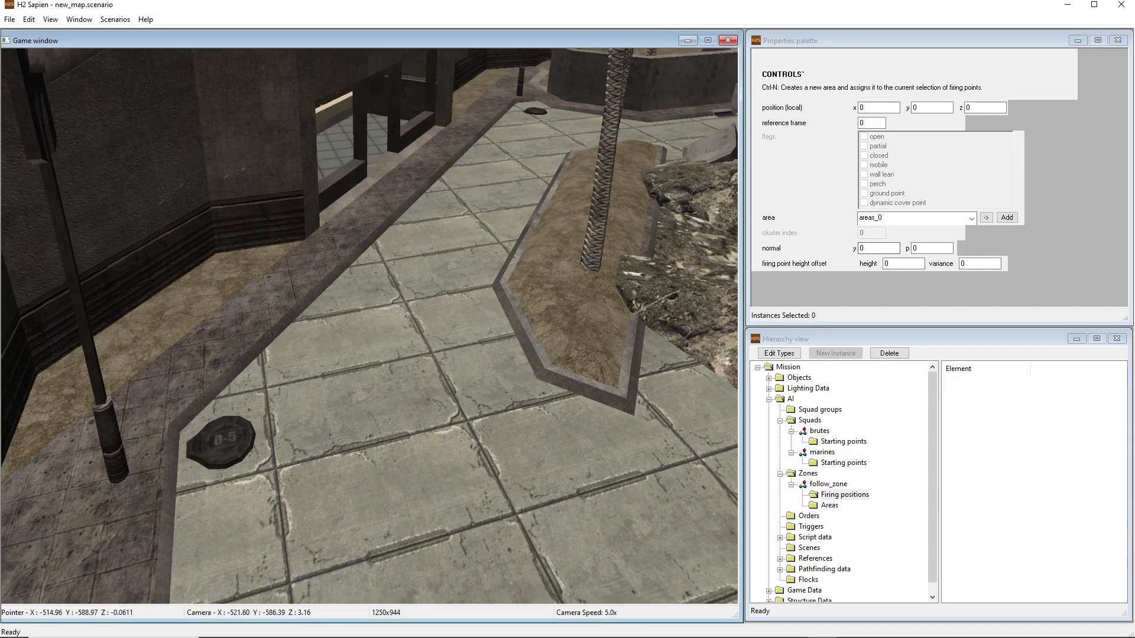
key(w)
key(r)
right_click(418, 211)
right_click(459, 264)
right_click(531, 202)
right_click(572, 247)
right_click(329, 324)
right_click(458, 352)
right_click(563, 293)
right_click(622, 468)
right_click(390, 546)
right_click(201, 433)
right_click(342, 438)
Step: Place three more areas_0 firing positions on the near end of the walkway
middle_drag(343, 438, 307, 437)
key(s)
key(d)
right_click(462, 354)
right_click(314, 400)
right_click(108, 377)
Step: Switch the area to areas_1 and place eight firing positions along the paved street before the planter
middle_drag(263, 402, 234, 431)
key(s)
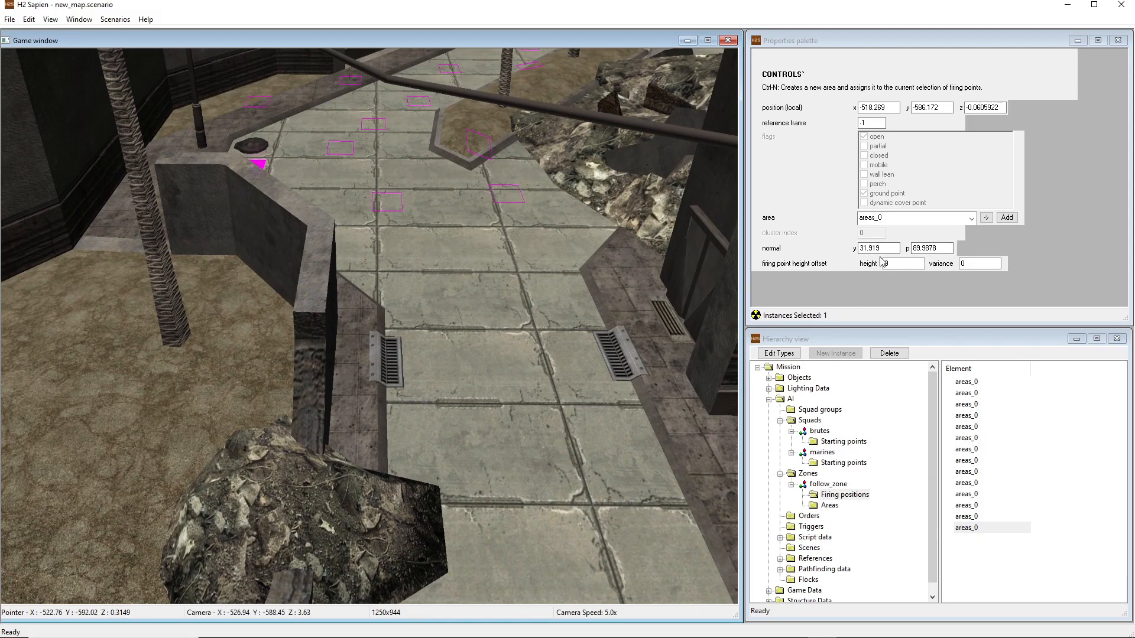
click(480, 307)
scroll(919, 222, down, 1)
right_click(589, 249)
right_click(365, 256)
right_click(464, 353)
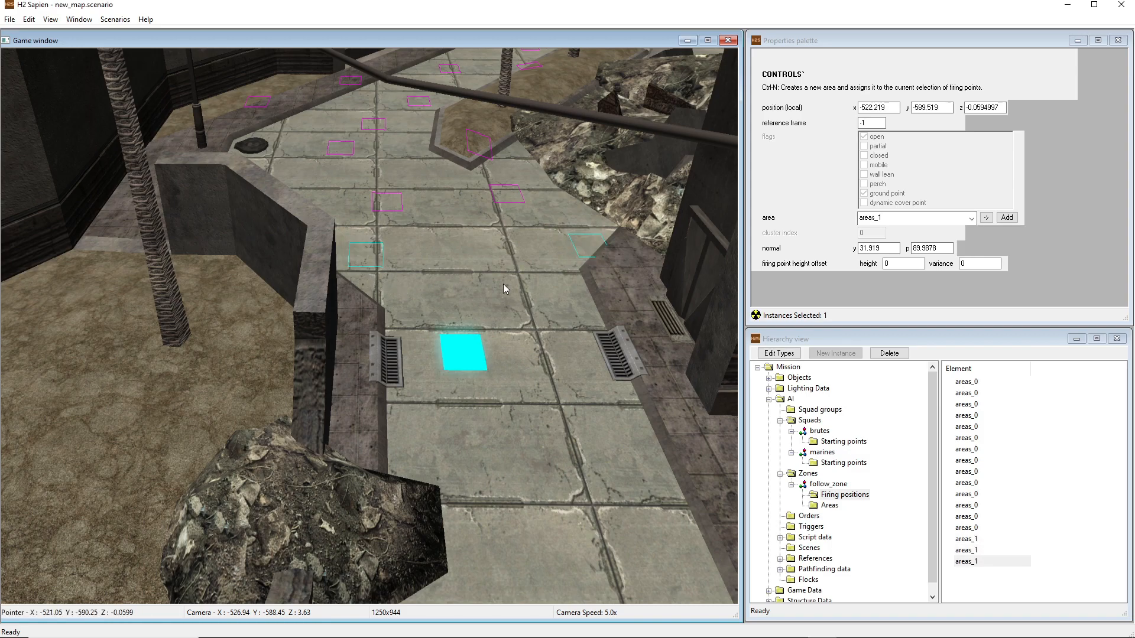
right_click(504, 266)
key(s)
middle_drag(505, 275, 452, 257)
right_click(452, 257)
right_click(357, 336)
right_click(322, 442)
right_click(481, 502)
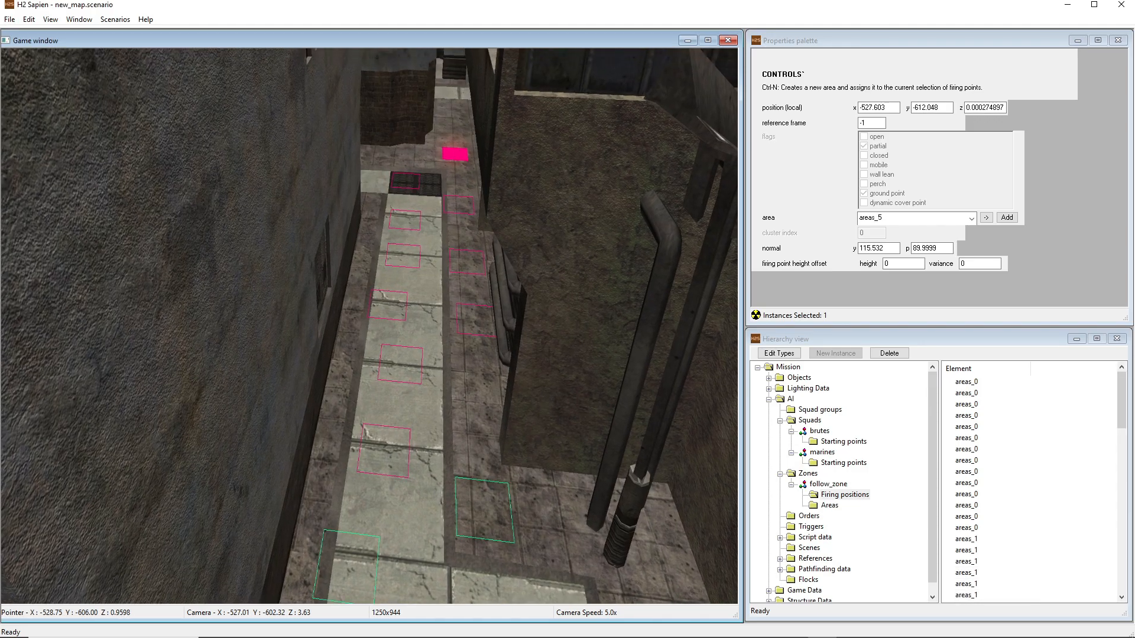
Step: Look over the placed firing positions from the narrow alley back to the planter, selecting individual ones to check their area
key(r)
middle_drag(370, 325, 260, 298)
key(r)
key(f)
key(w)
key(a)
key(d)
key(a)
click(409, 382)
drag(388, 371, 384, 366)
middle_drag(384, 366, 260, 358)
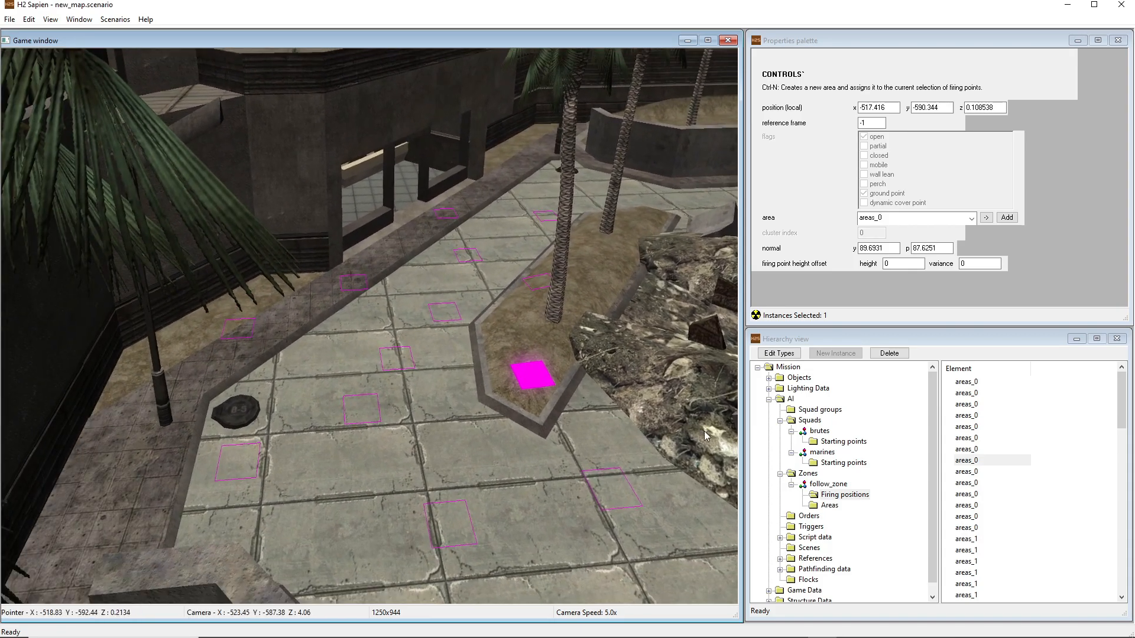
Step: Review follow_zone's areas and its list of firing positions around the planter
click(830, 506)
click(851, 495)
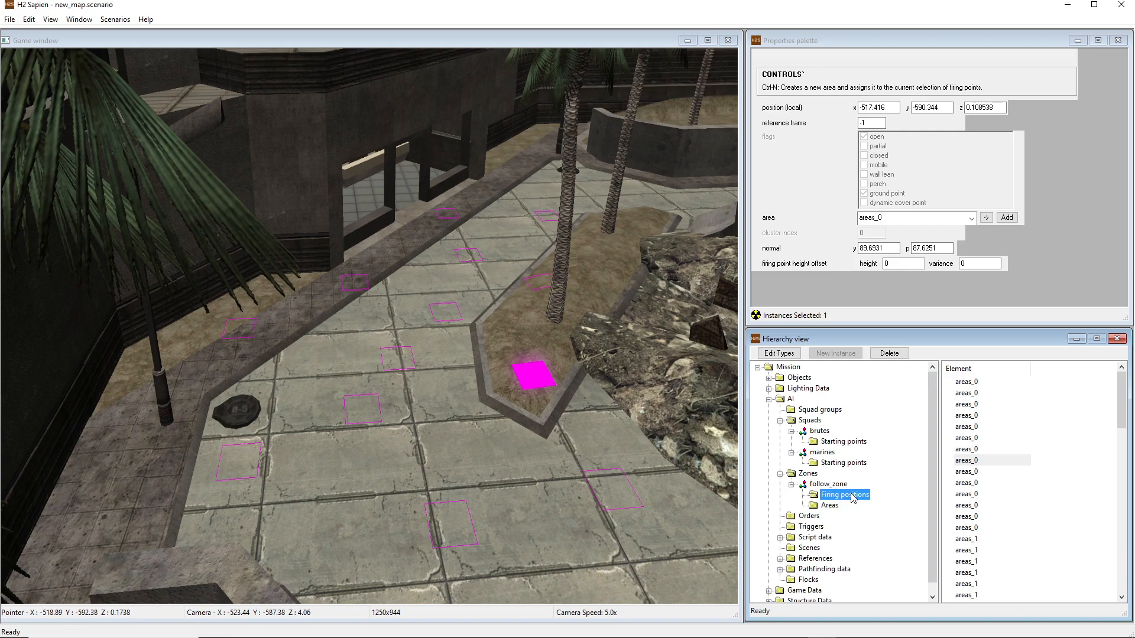
mouse_move(1122, 401)
mouse_down()
mouse_move(1119, 587)
mouse_move(1121, 378)
mouse_up()
middle_drag(475, 411, 478, 444)
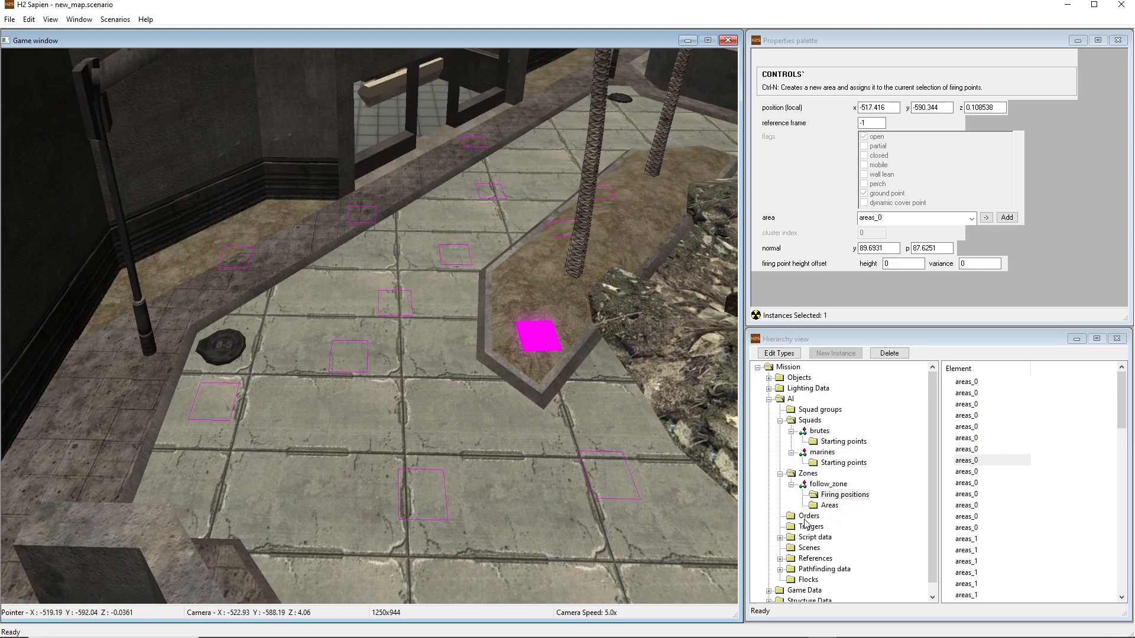
Step: Create a new order under AI Orders and name it follow_player
click(807, 514)
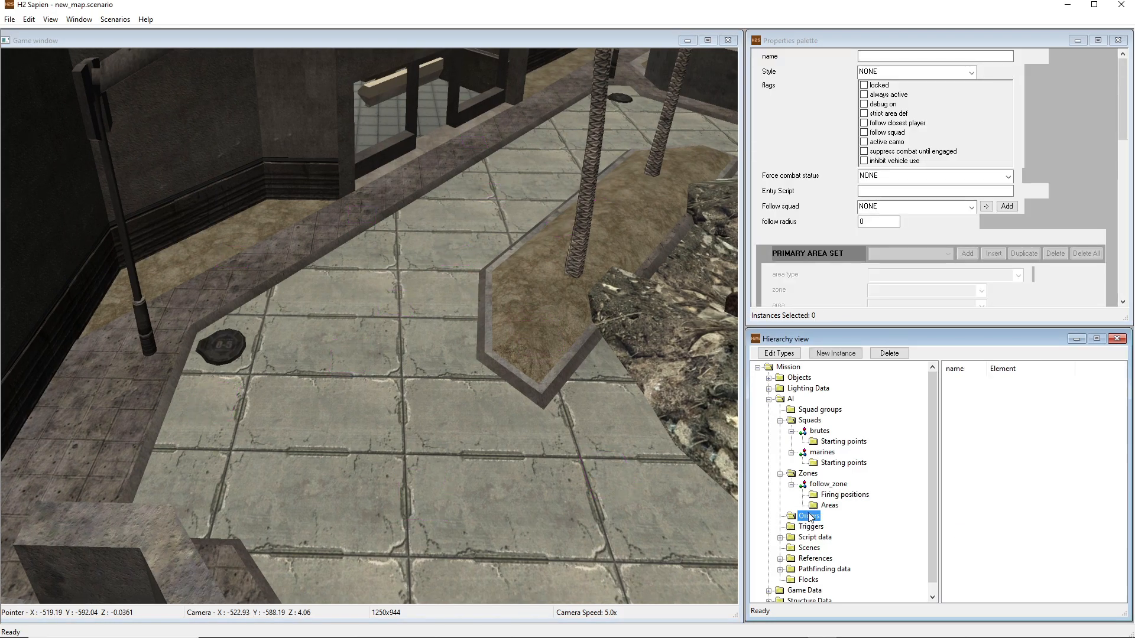
key(s)
key(w)
key(w)
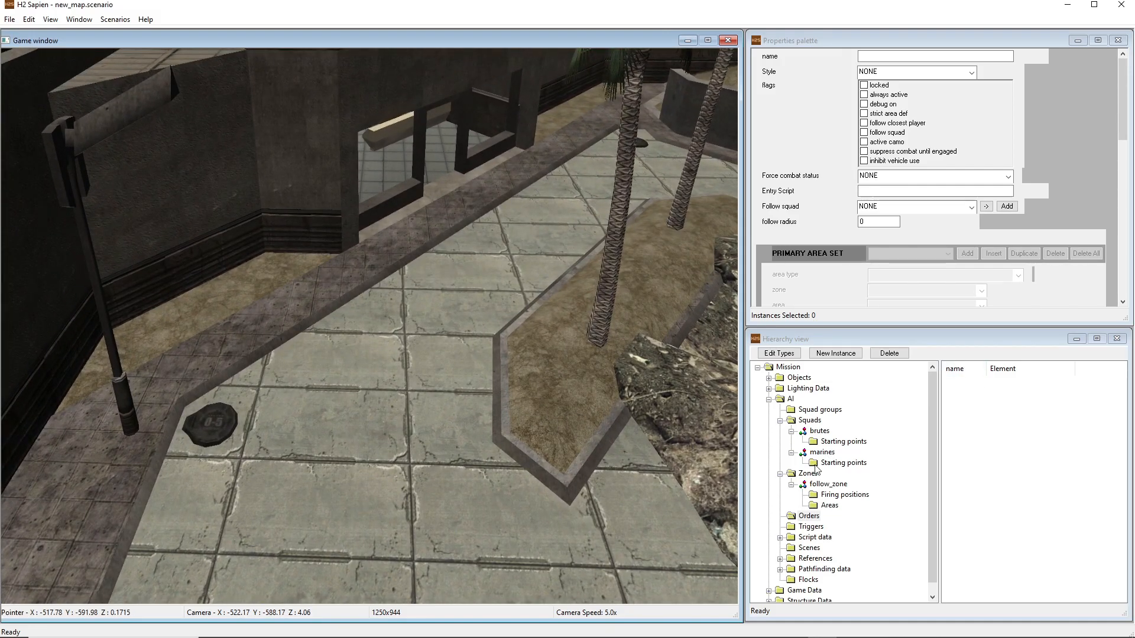
click(849, 353)
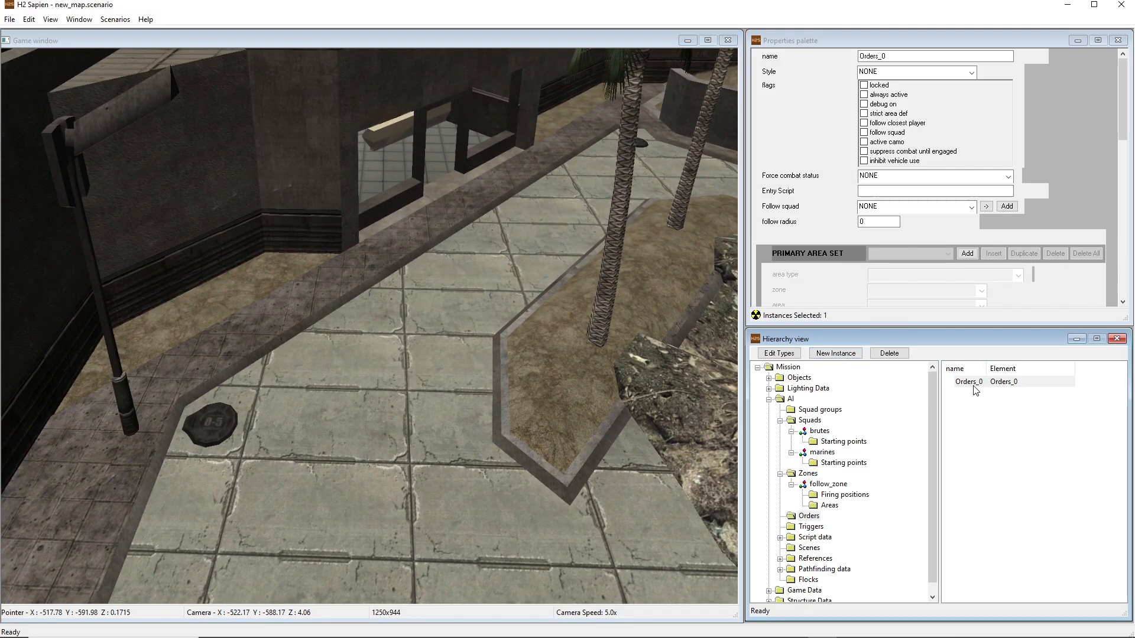
click(976, 383)
click(821, 55)
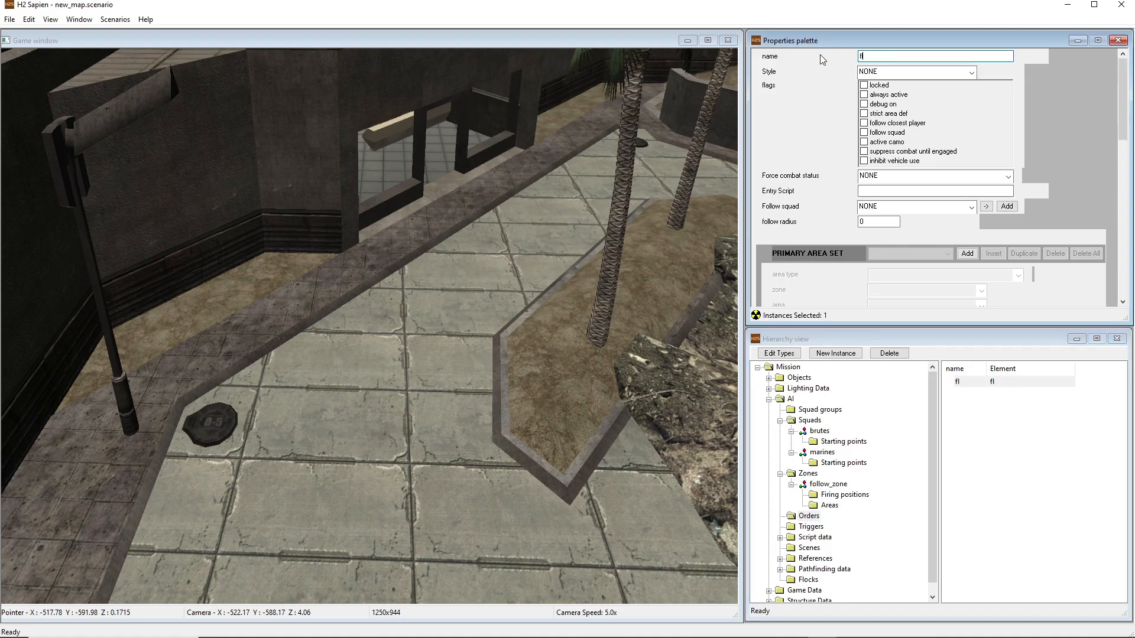
text(ollow_player)
Step: Enable follow closest player for the follow_player order and set its force combat status to Alert
click(910, 71)
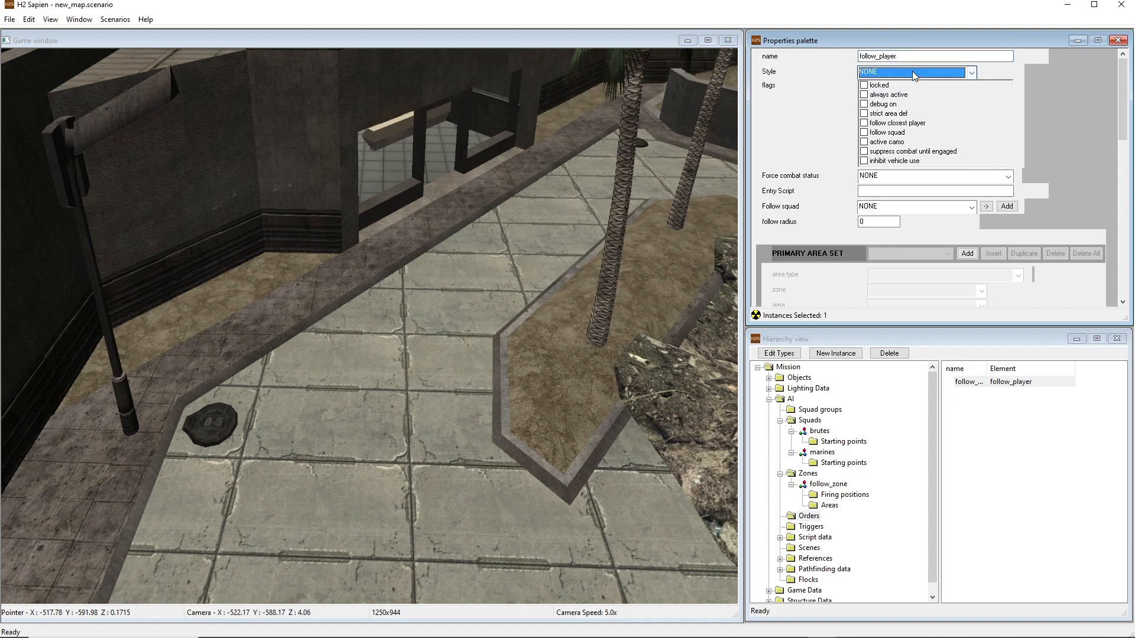
click(866, 84)
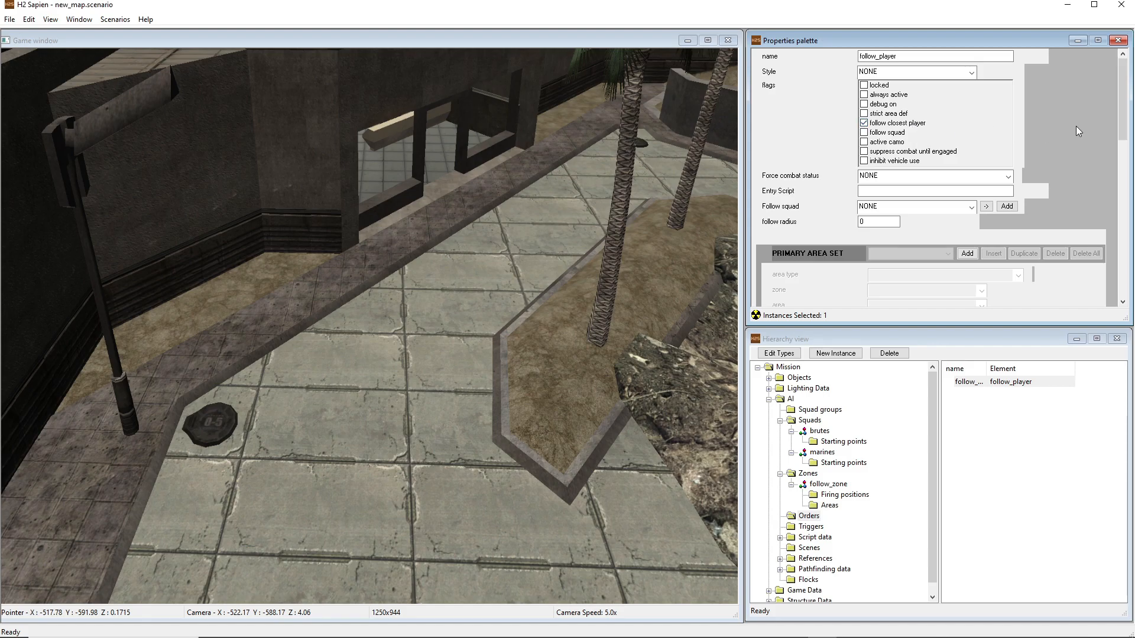
click(876, 177)
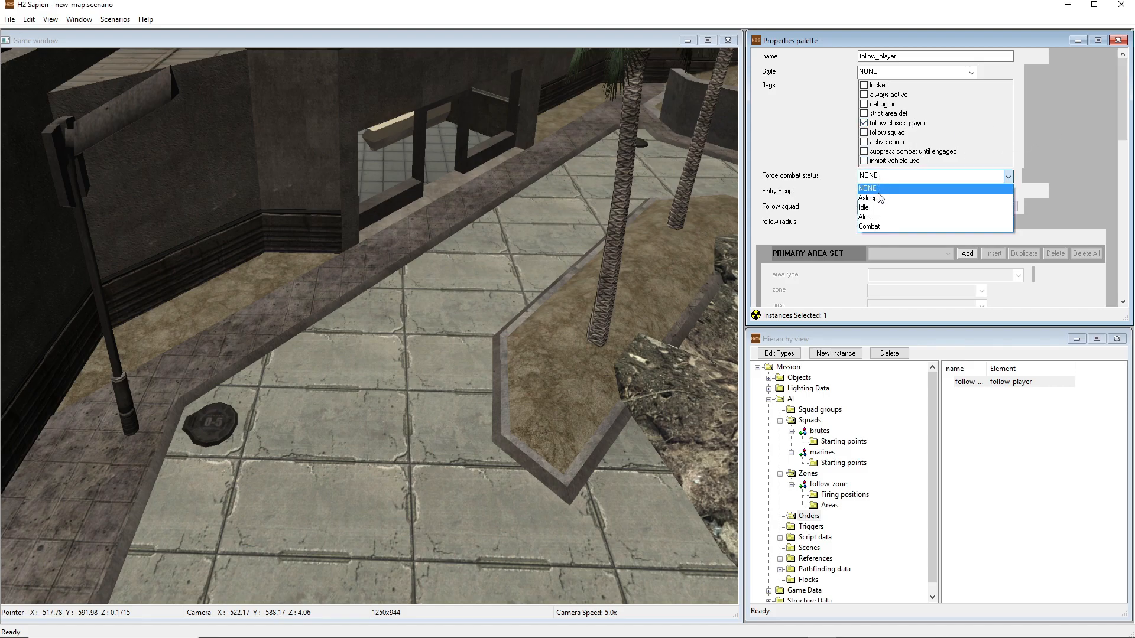
click(868, 219)
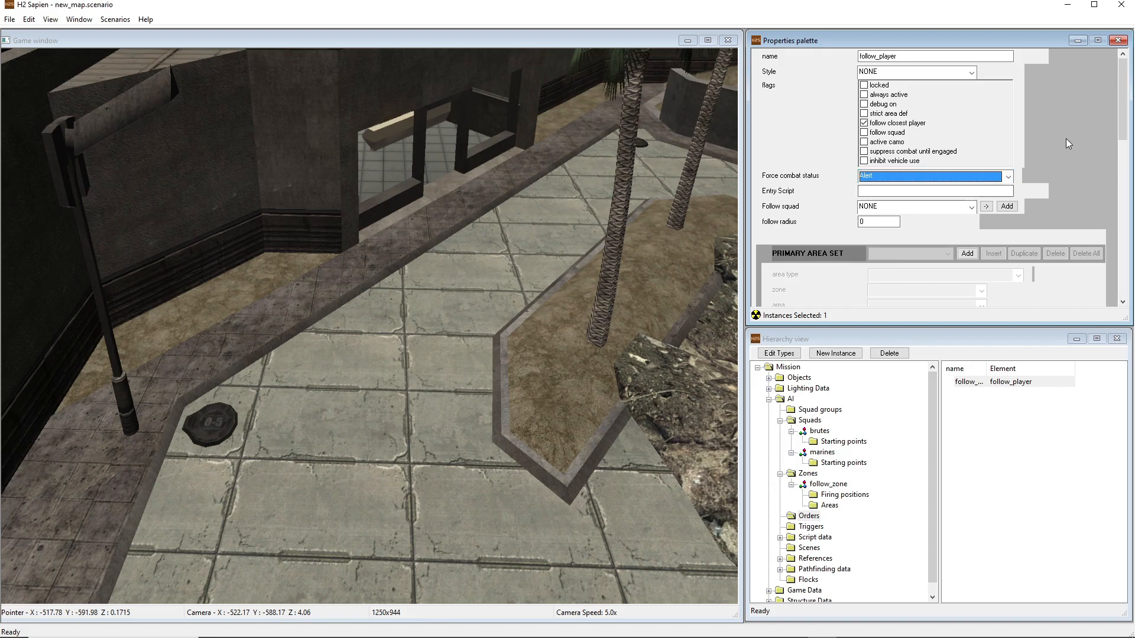
Step: Try Idle and Combat as the order's force combat status and return it to Alert
click(869, 176)
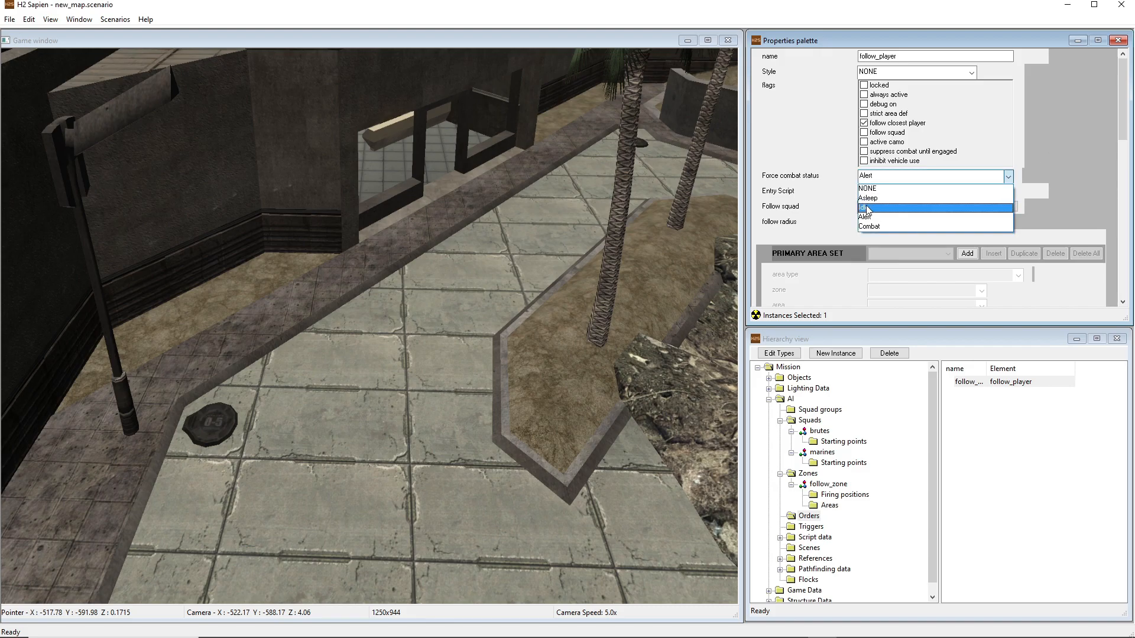
click(868, 208)
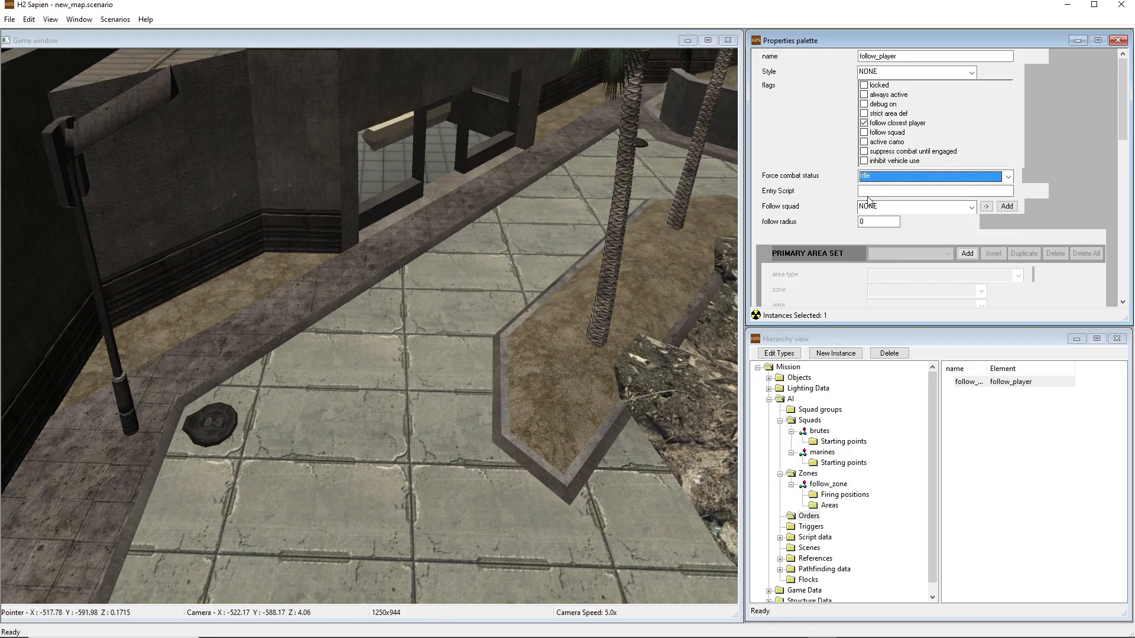
click(869, 176)
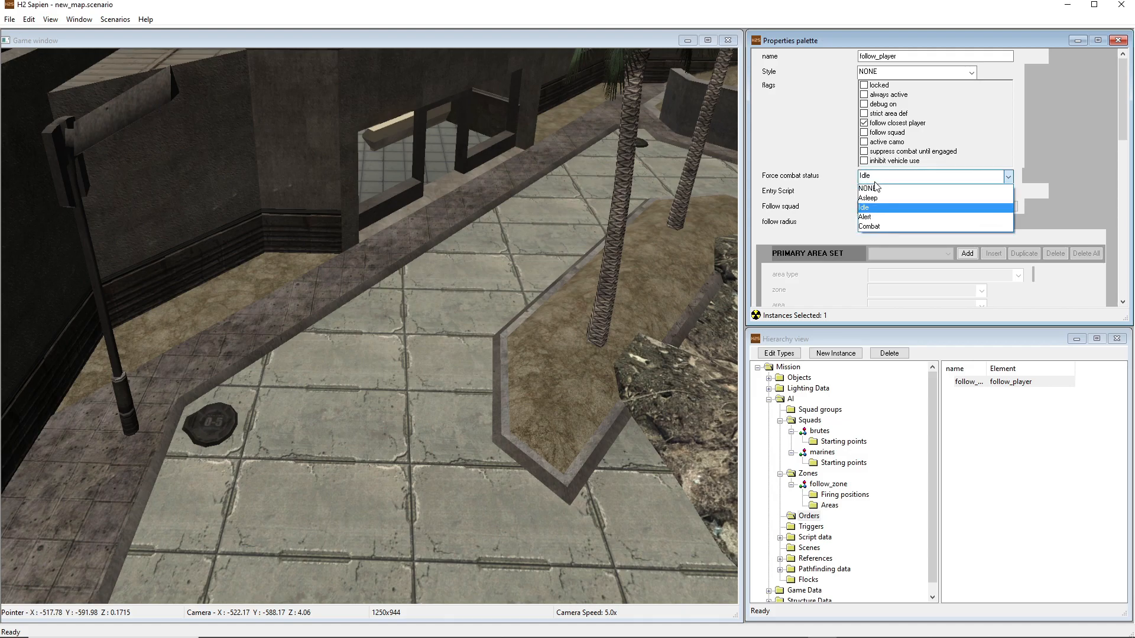
click(869, 227)
click(868, 176)
click(878, 219)
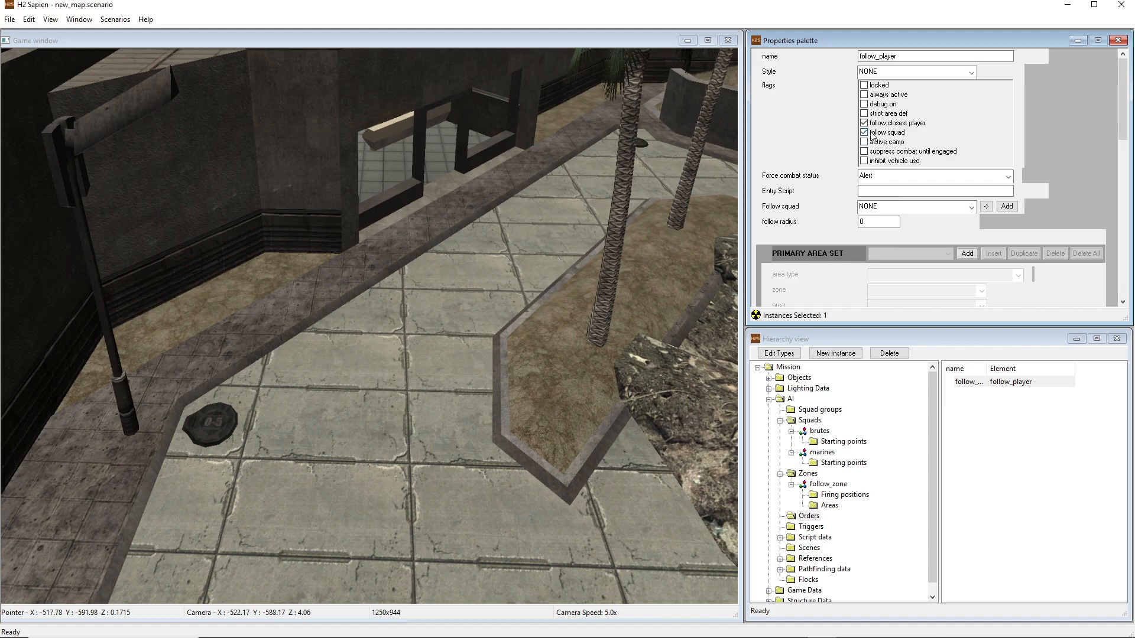
Step: Try the follow squad option with its squad choices and return to following only the closest player
click(886, 207)
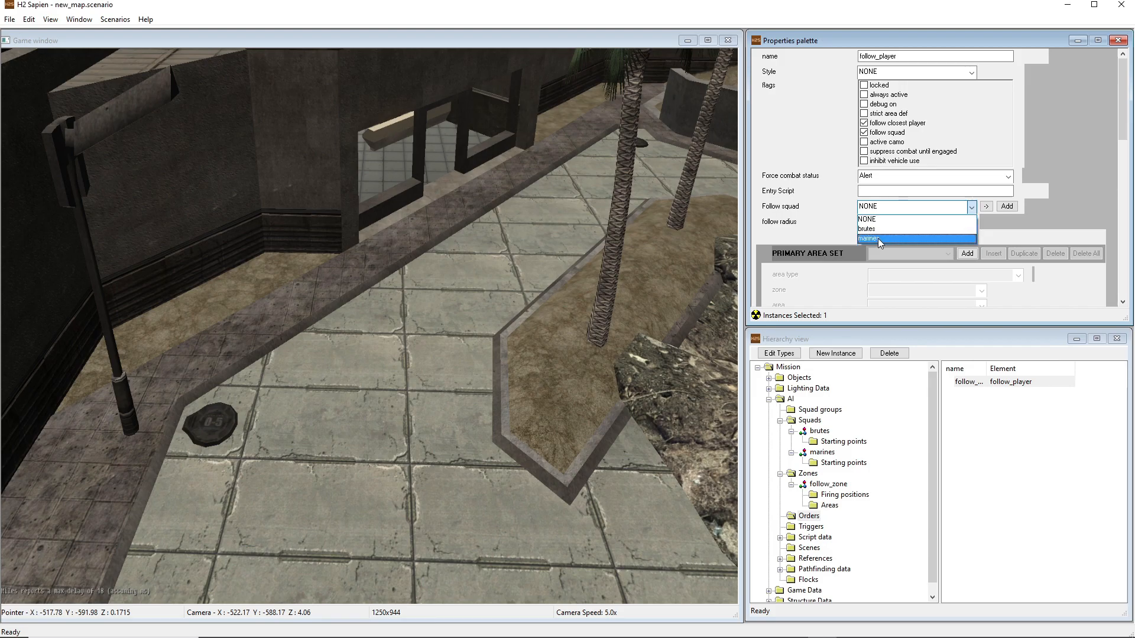
click(876, 217)
click(862, 123)
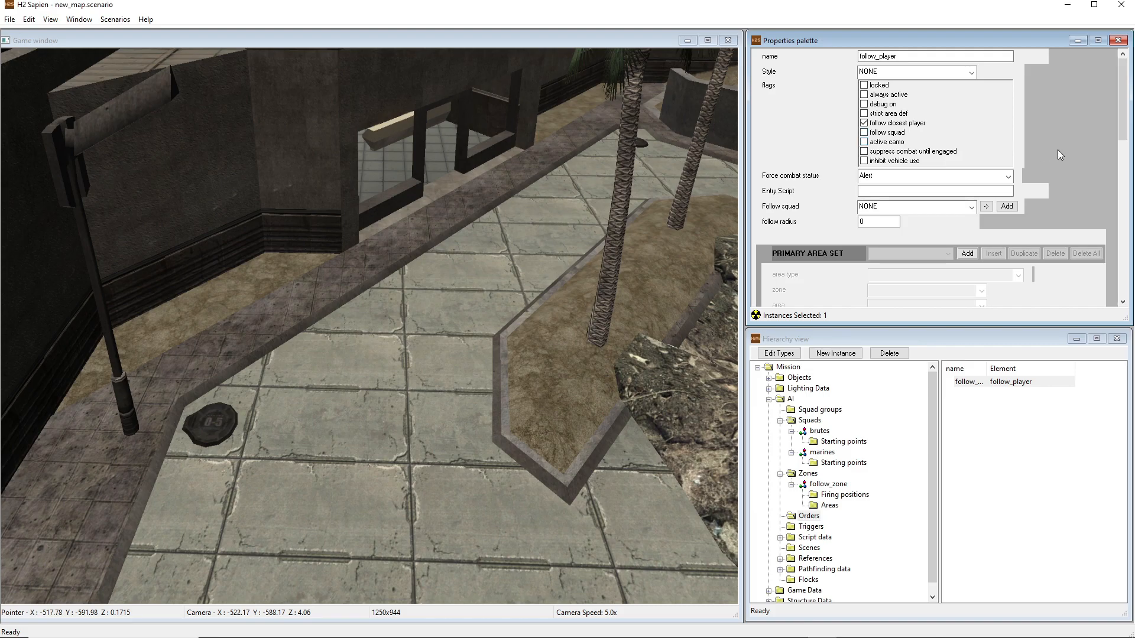
Step: Examine the order's follow radius and area set fields, and check follow_zone's list of areas
click(863, 221)
double_click(871, 222)
double_click(863, 223)
click(590, 278)
click(1095, 137)
drag(1124, 113, 1124, 142)
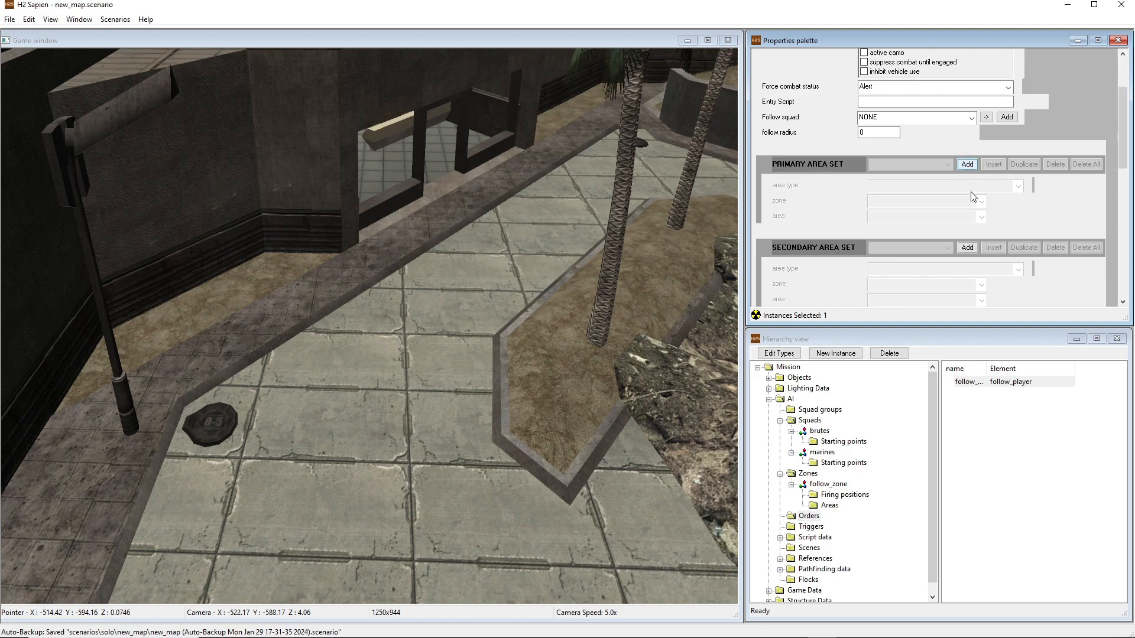
click(828, 507)
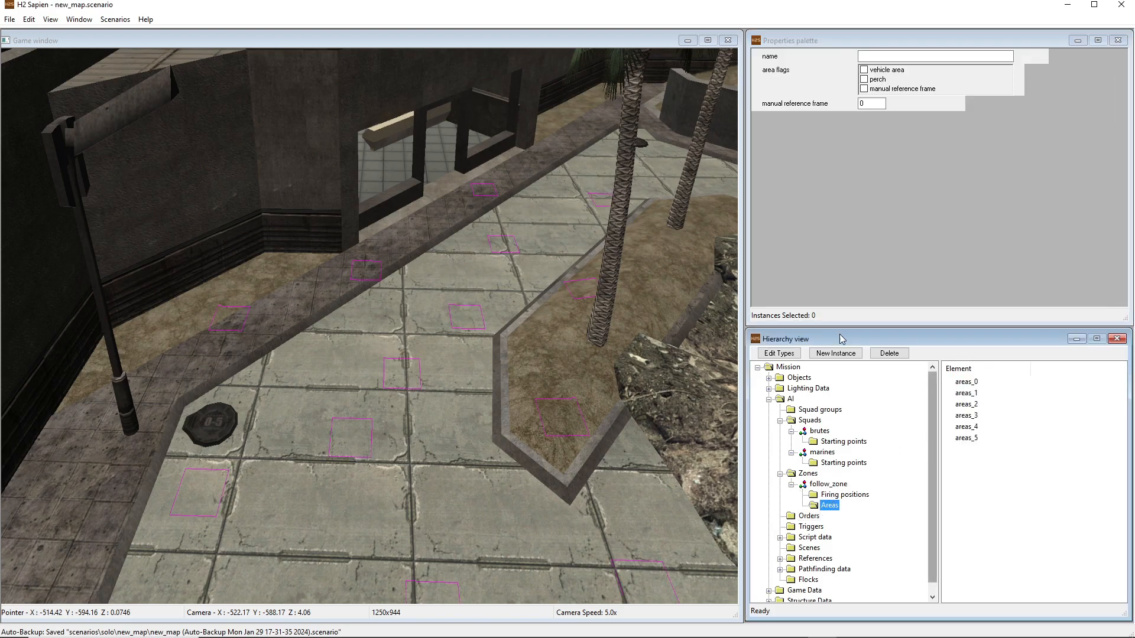
click(808, 517)
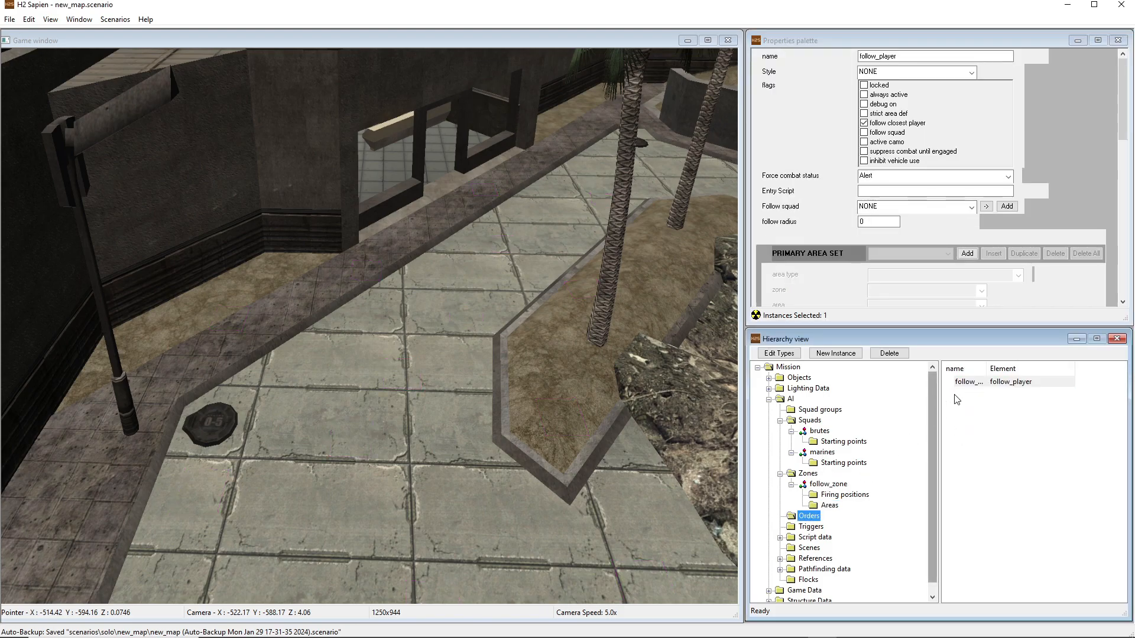
Step: Add five entries to the follow_player order's primary area set and select one for editing
click(1037, 134)
scroll(1038, 134, down, 3)
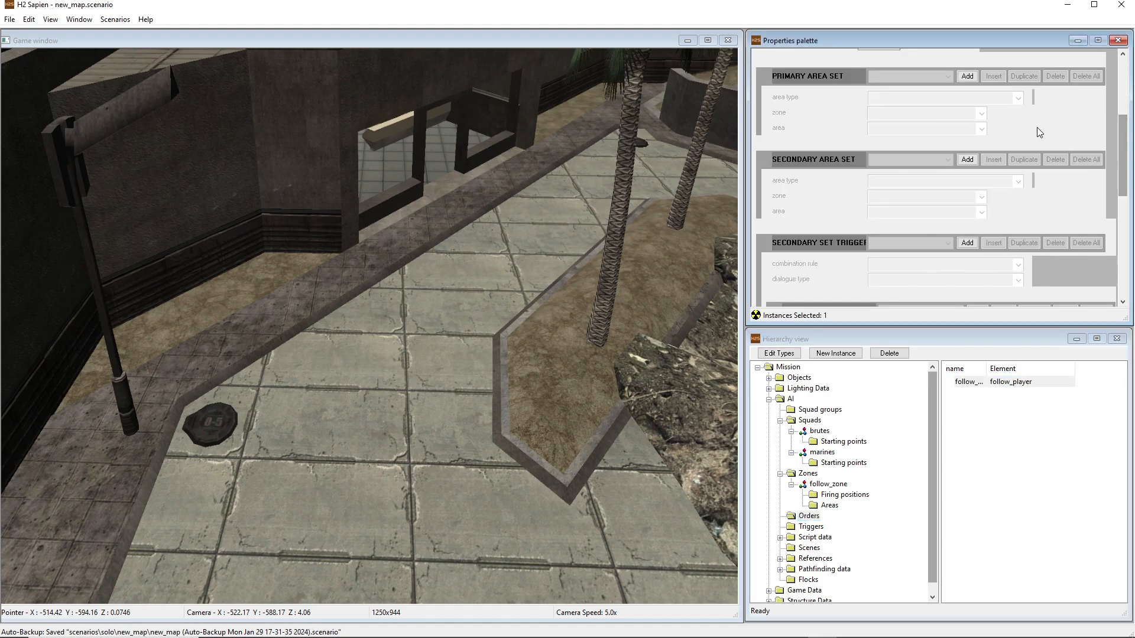
click(968, 77)
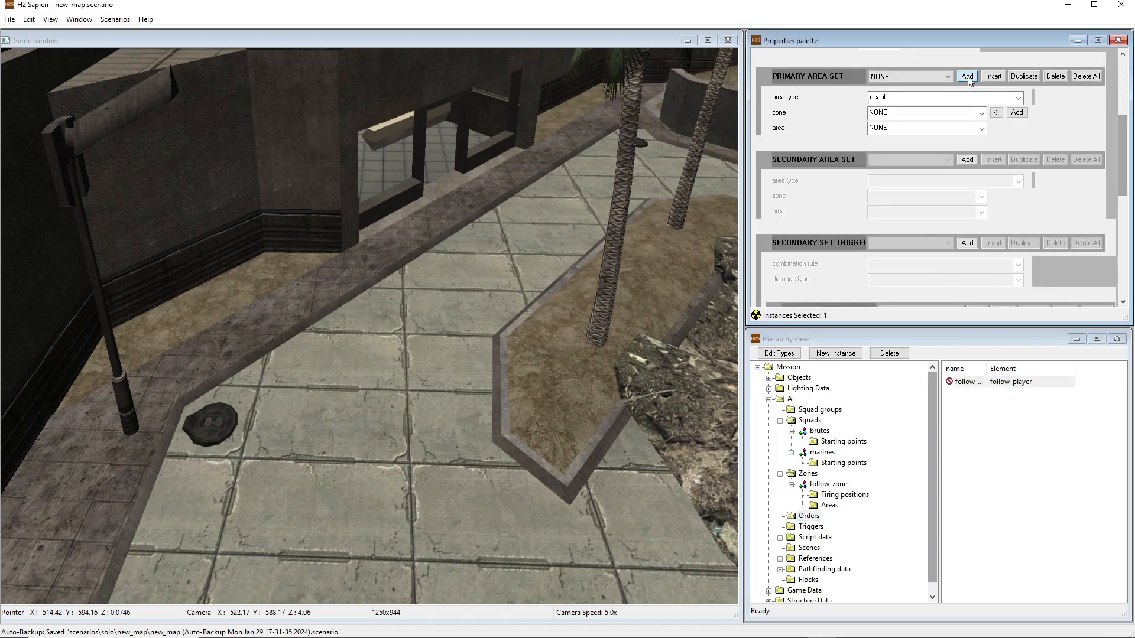
scroll(1115, 145, up, 3)
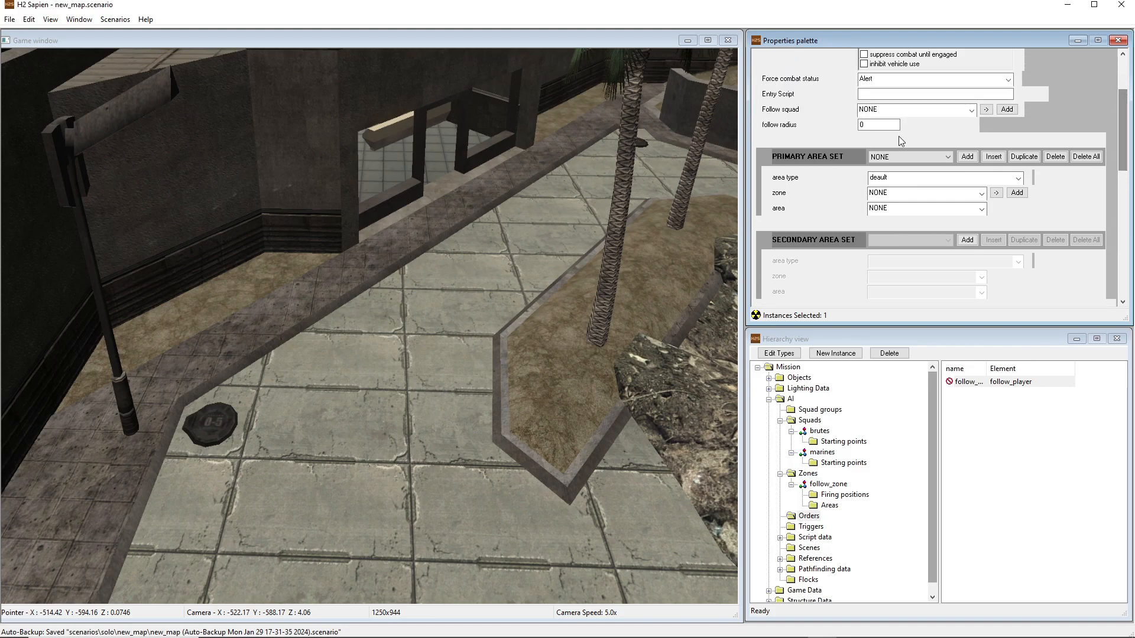
click(902, 159)
click(916, 184)
click(898, 157)
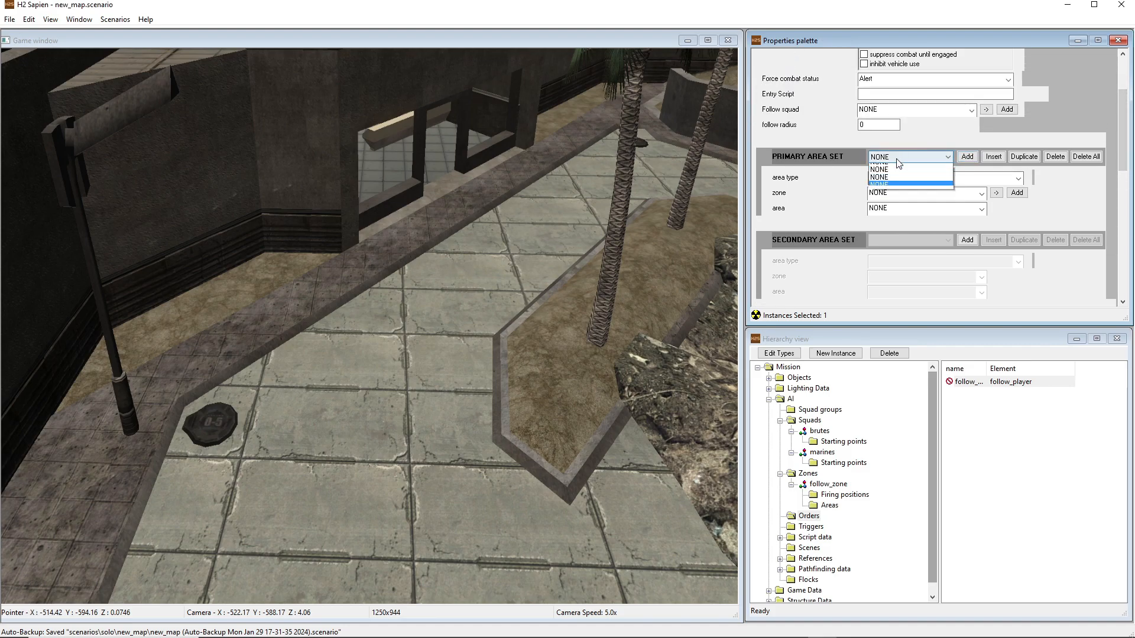
click(889, 176)
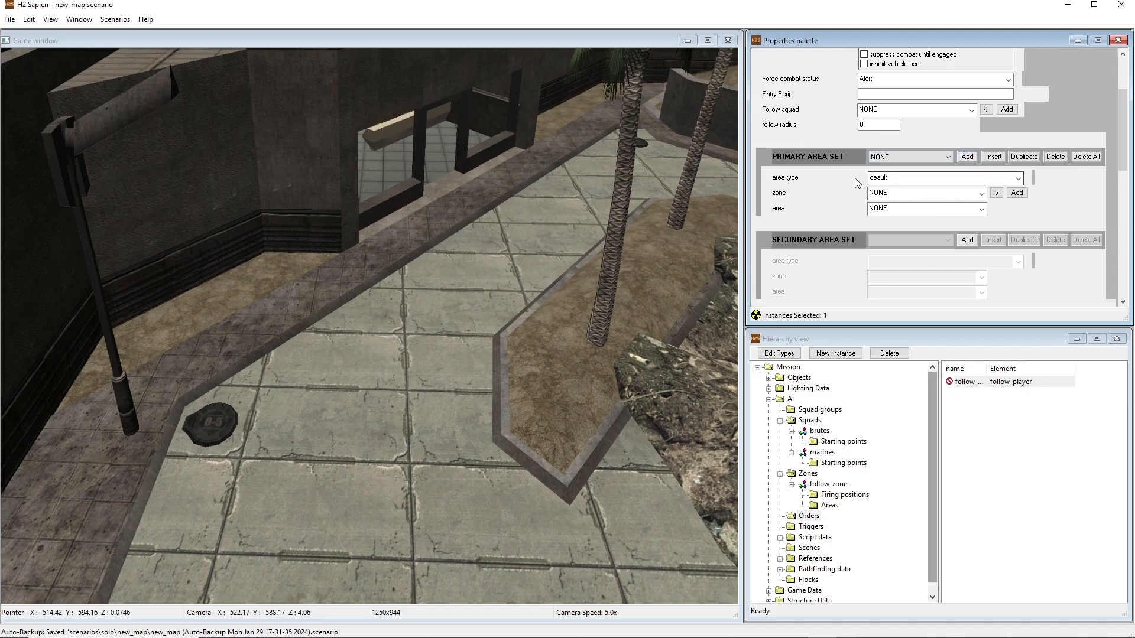
Step: Set the last primary area set entry to zone follow_zone and area areas_5
click(892, 195)
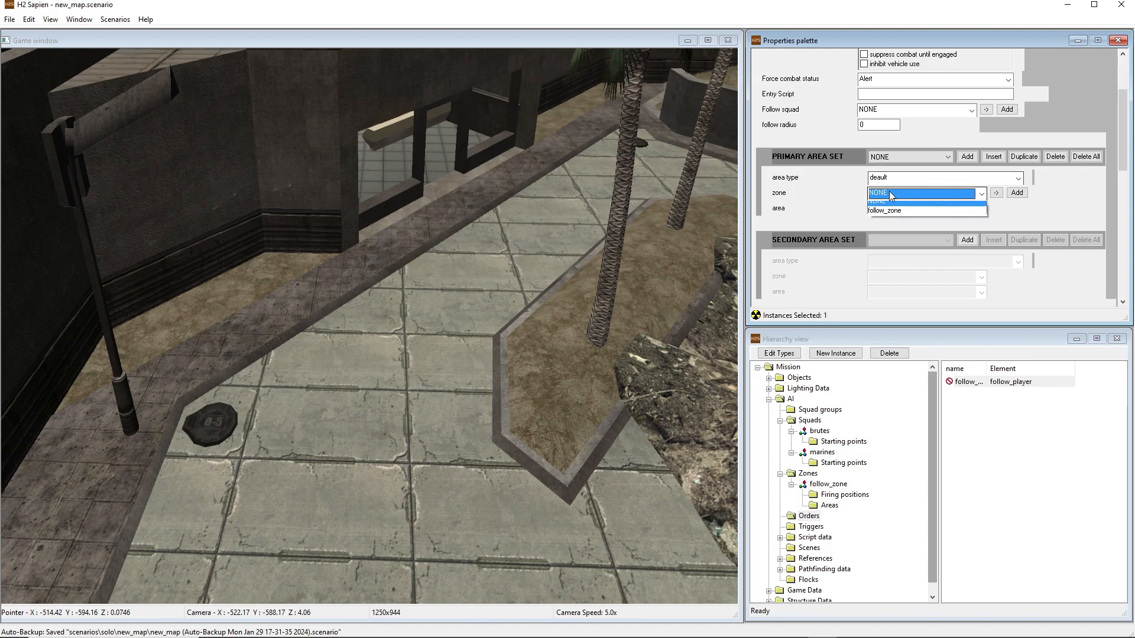
click(884, 212)
click(880, 210)
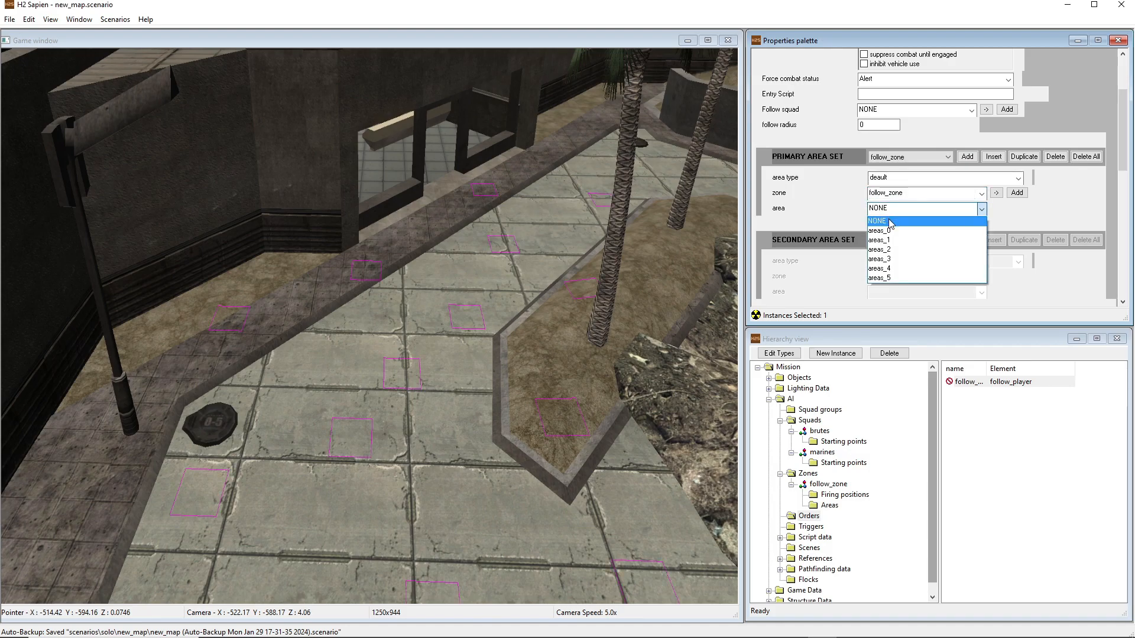
click(890, 232)
click(896, 158)
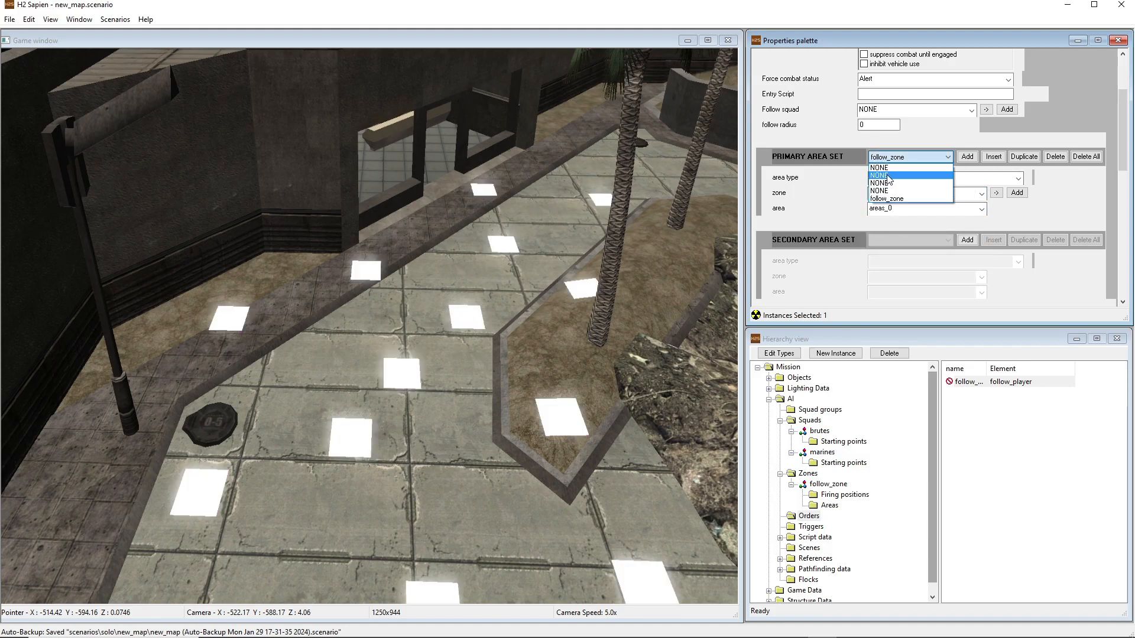
click(886, 199)
click(893, 209)
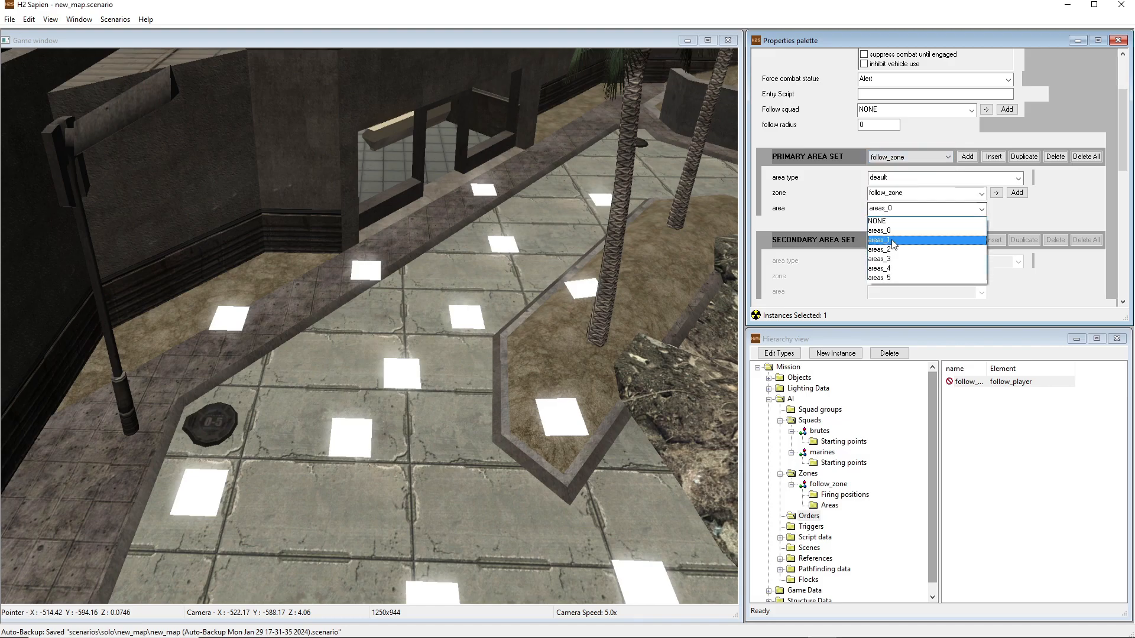
click(892, 281)
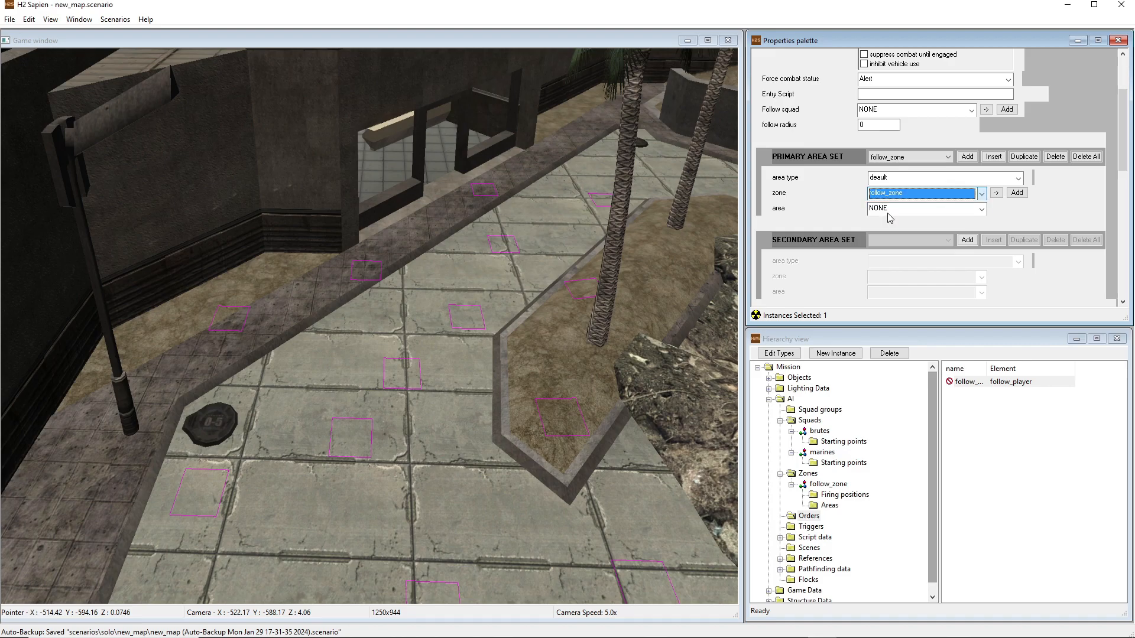
Step: Assign follow_zone to the other primary area set entries and give each an area, including areas_0, areas_3 and areas_4
click(889, 213)
click(887, 232)
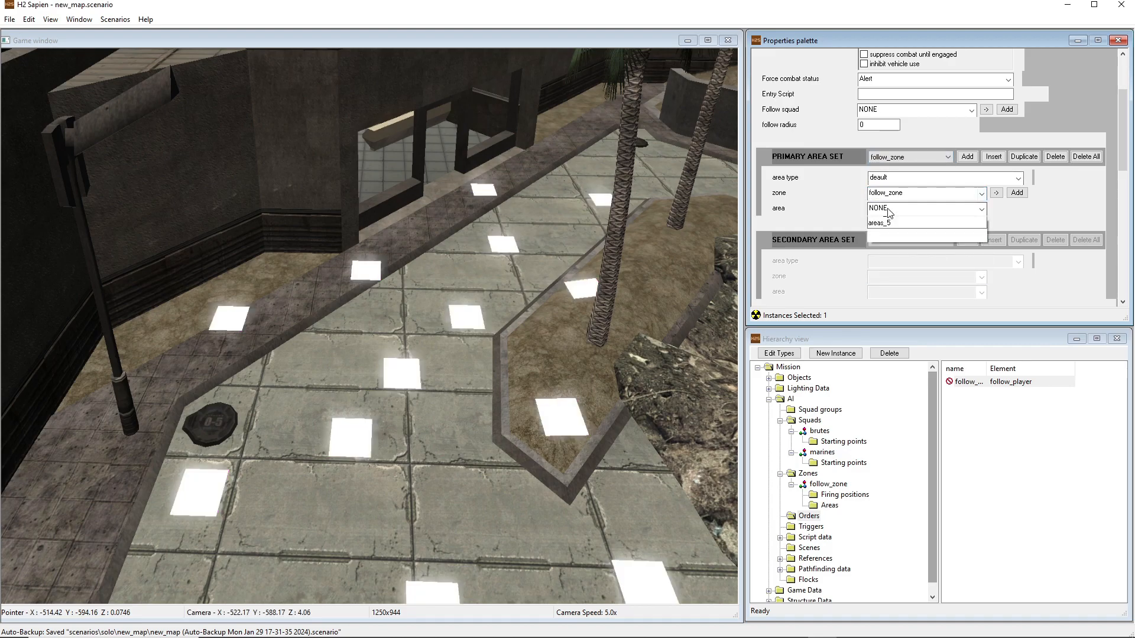
click(892, 241)
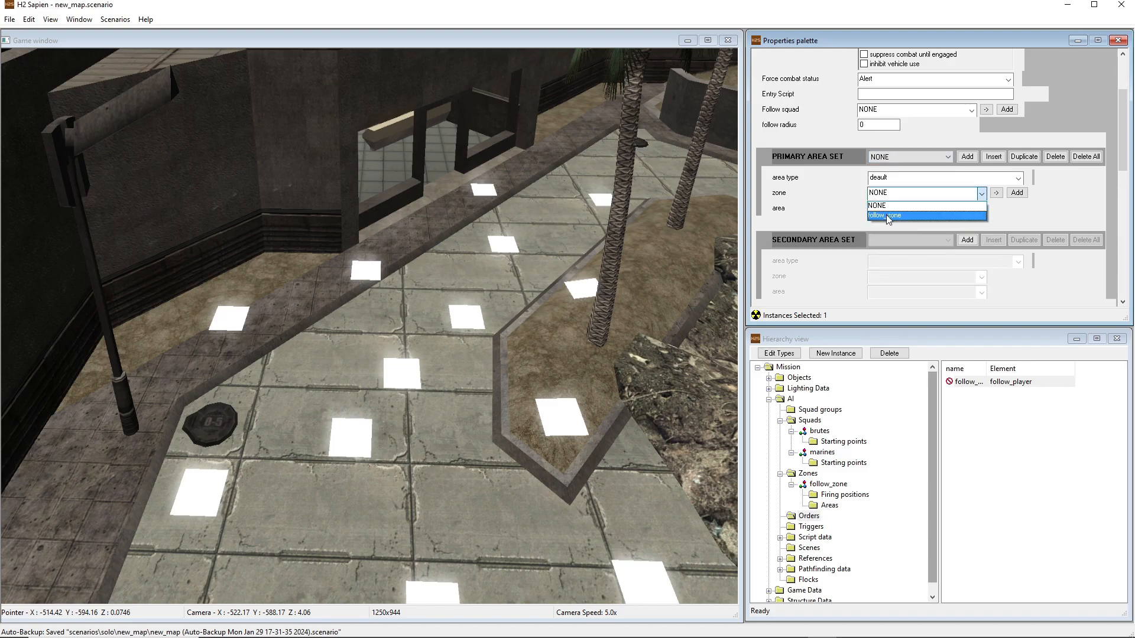
click(888, 216)
click(911, 209)
click(890, 258)
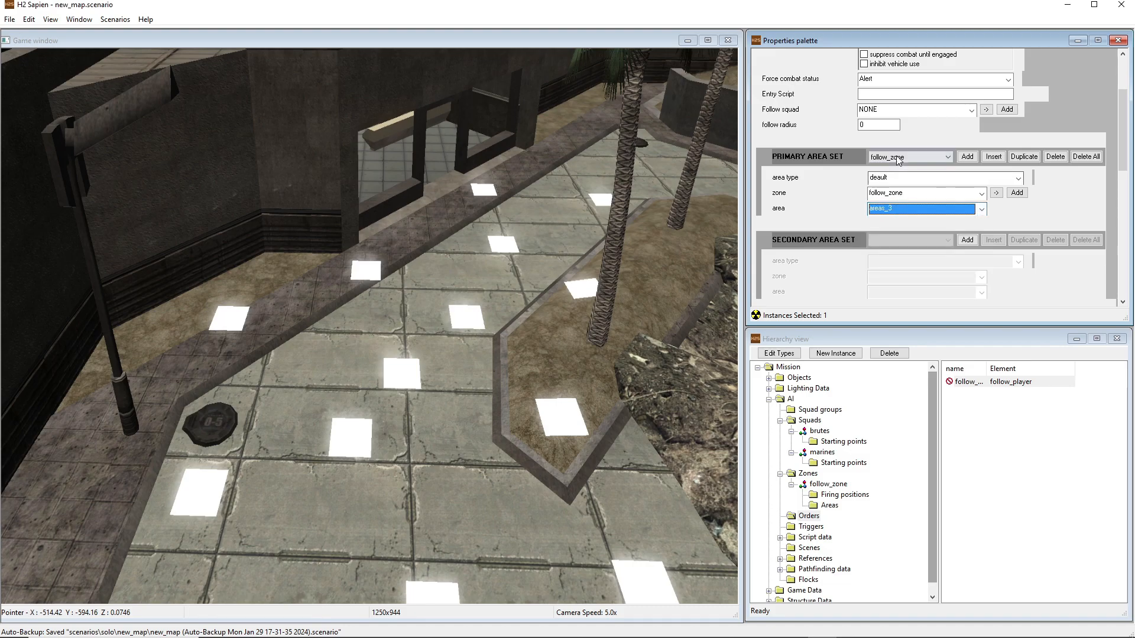
click(881, 191)
click(883, 193)
click(886, 210)
click(886, 210)
click(890, 268)
Step: Review the area assigned to each primary area set entry
click(909, 159)
click(903, 167)
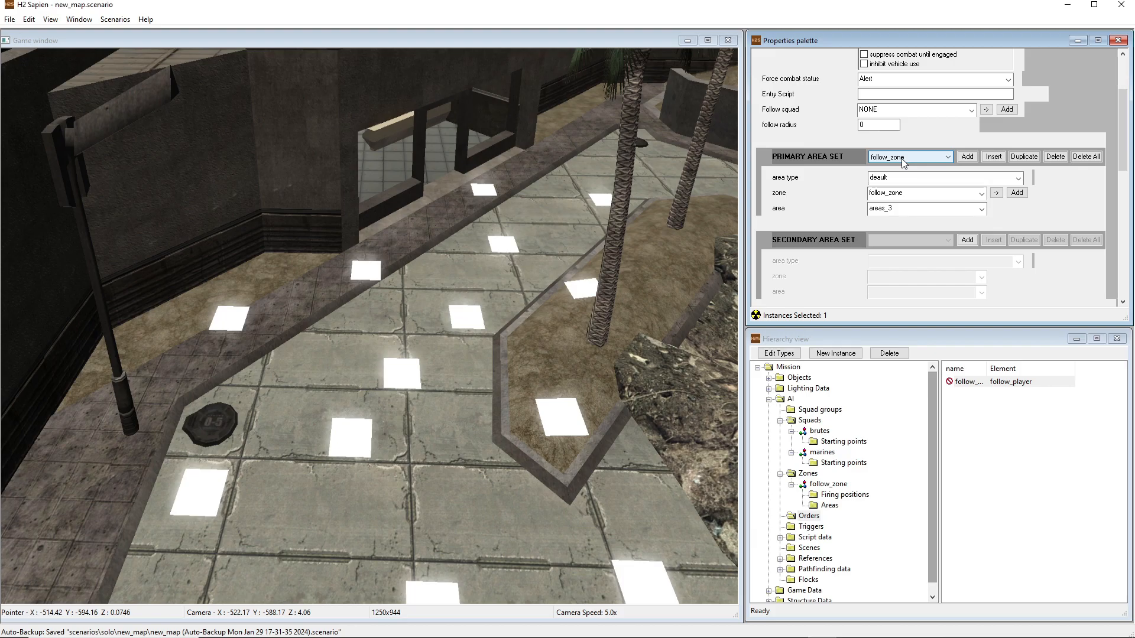
click(903, 159)
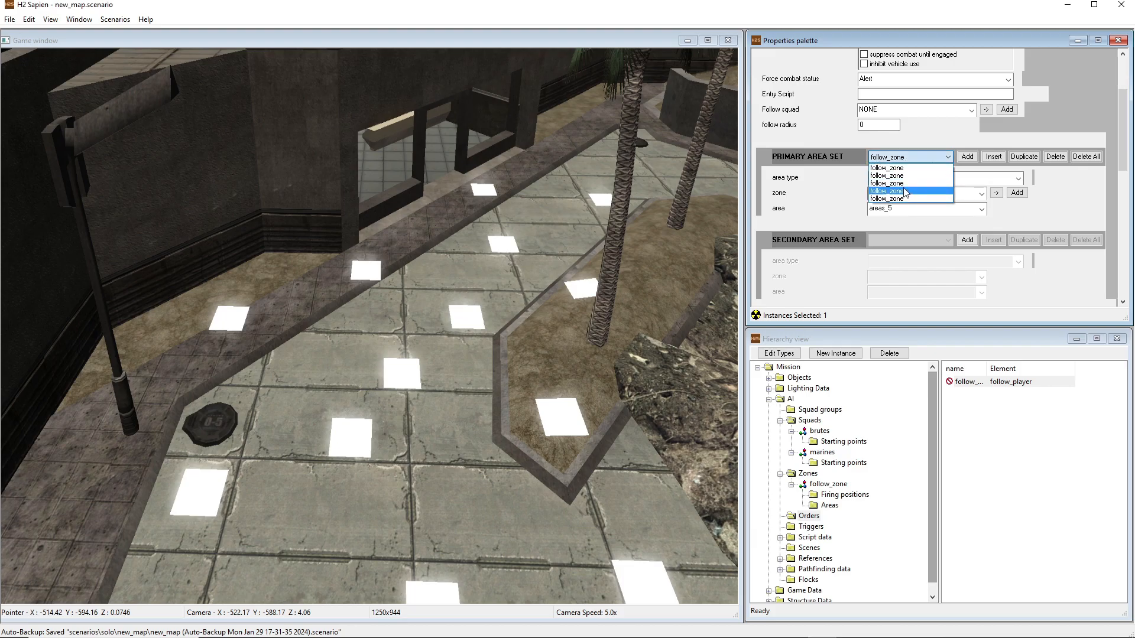
click(913, 168)
Step: Add a sixth primary area set entry with zone follow_zone and area areas_1
click(967, 157)
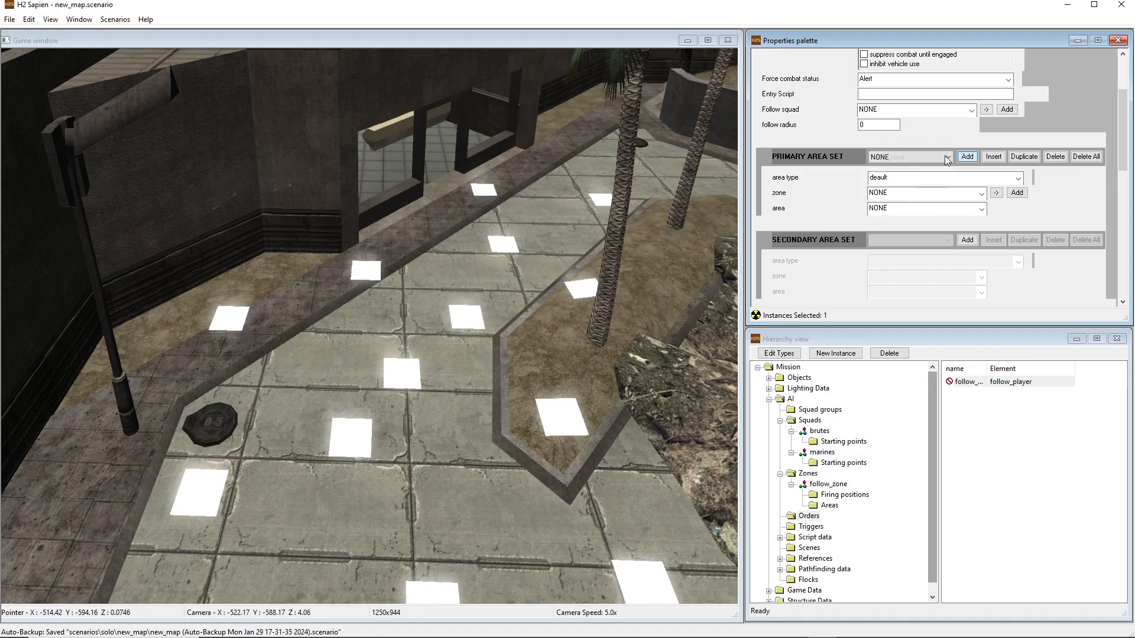
click(899, 193)
click(897, 218)
click(904, 208)
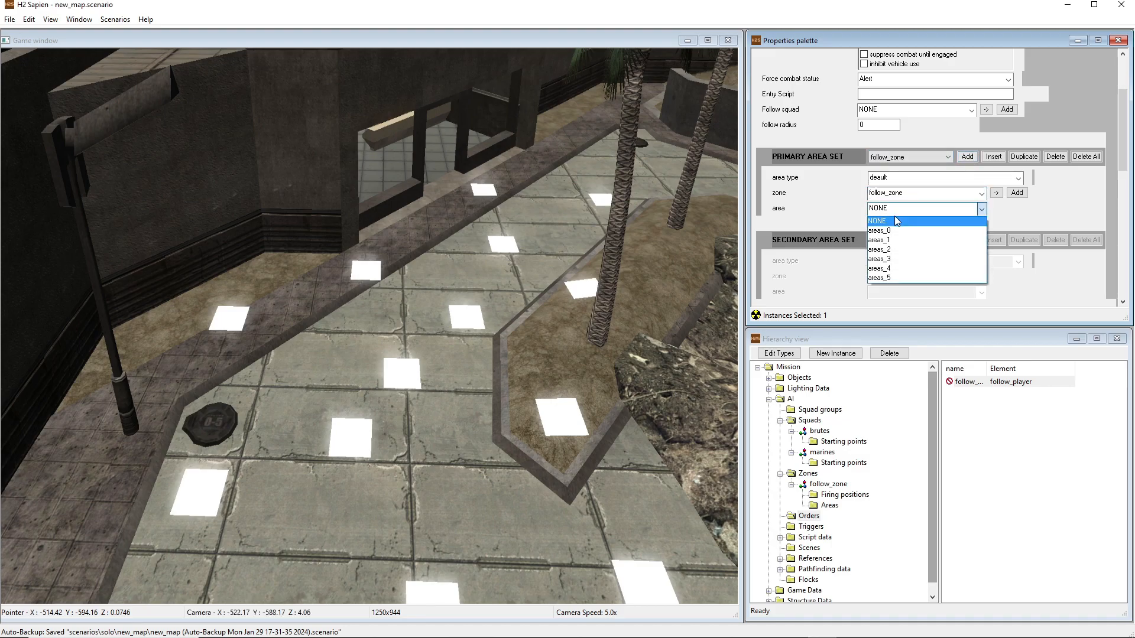
click(889, 239)
click(896, 158)
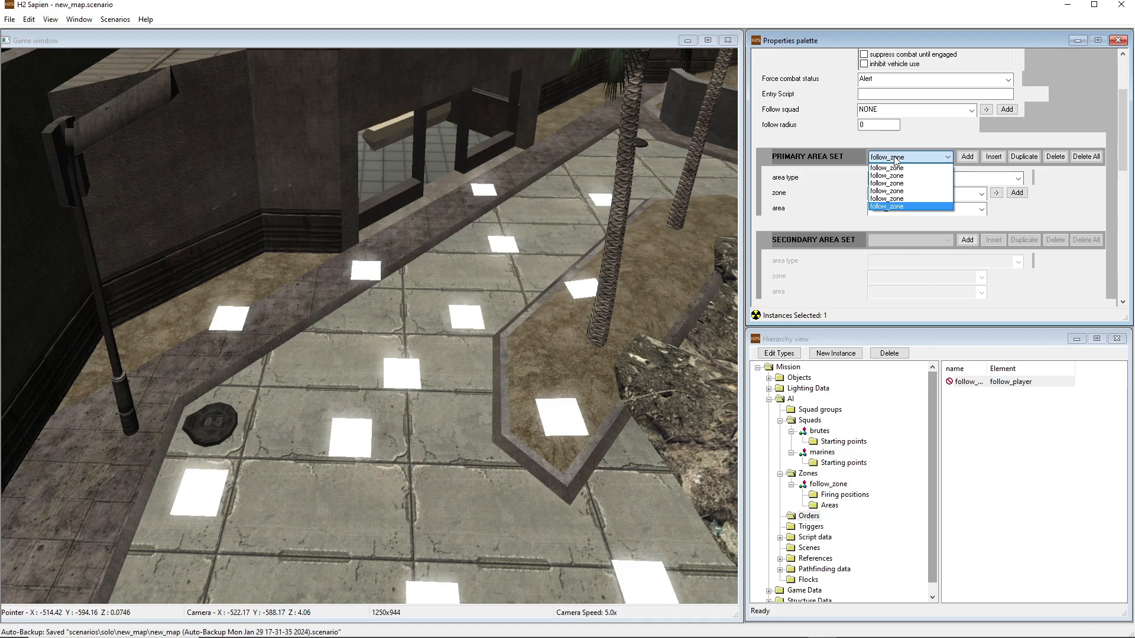
Step: Recheck the newest primary area set entry of the follow_player order and save the scenario
click(896, 159)
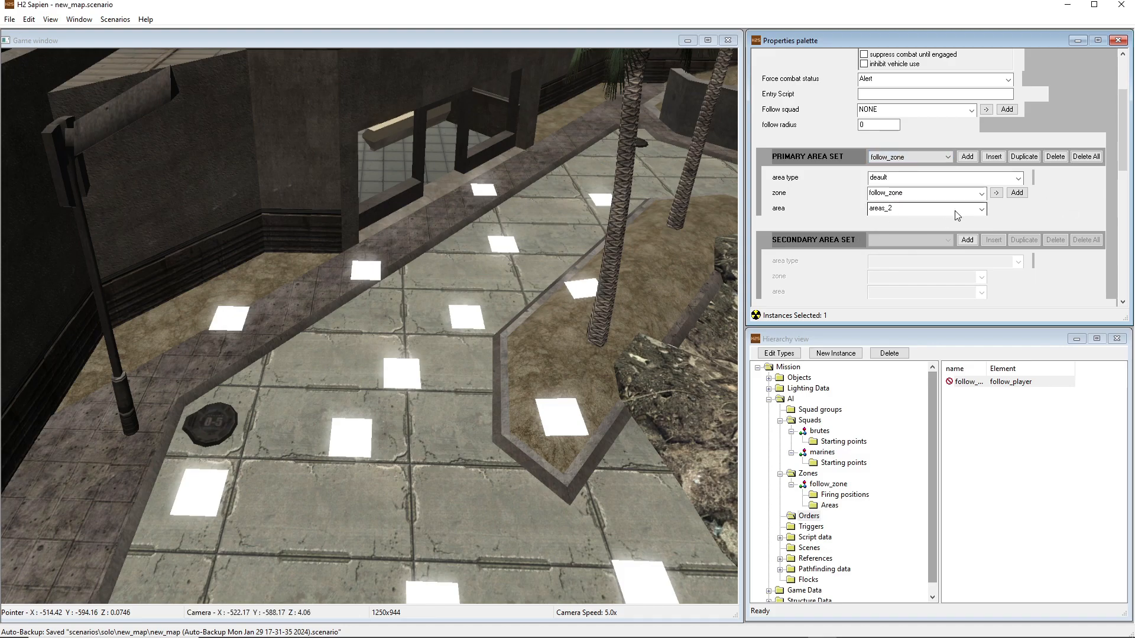
drag(1122, 117, 1112, 57)
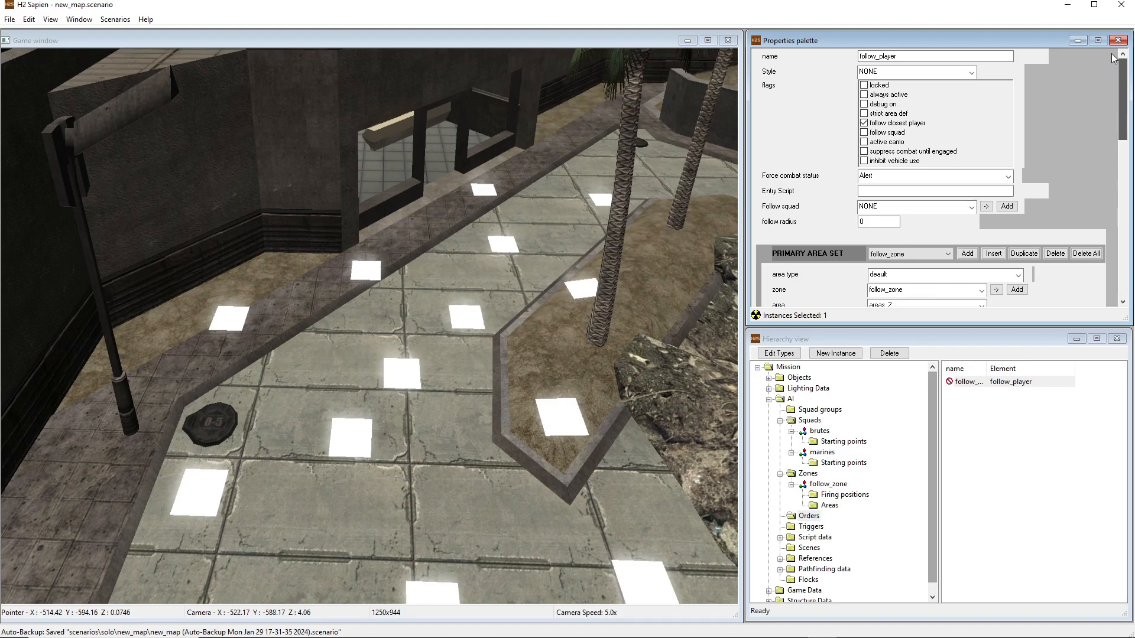
middle_drag(438, 251, 518, 250)
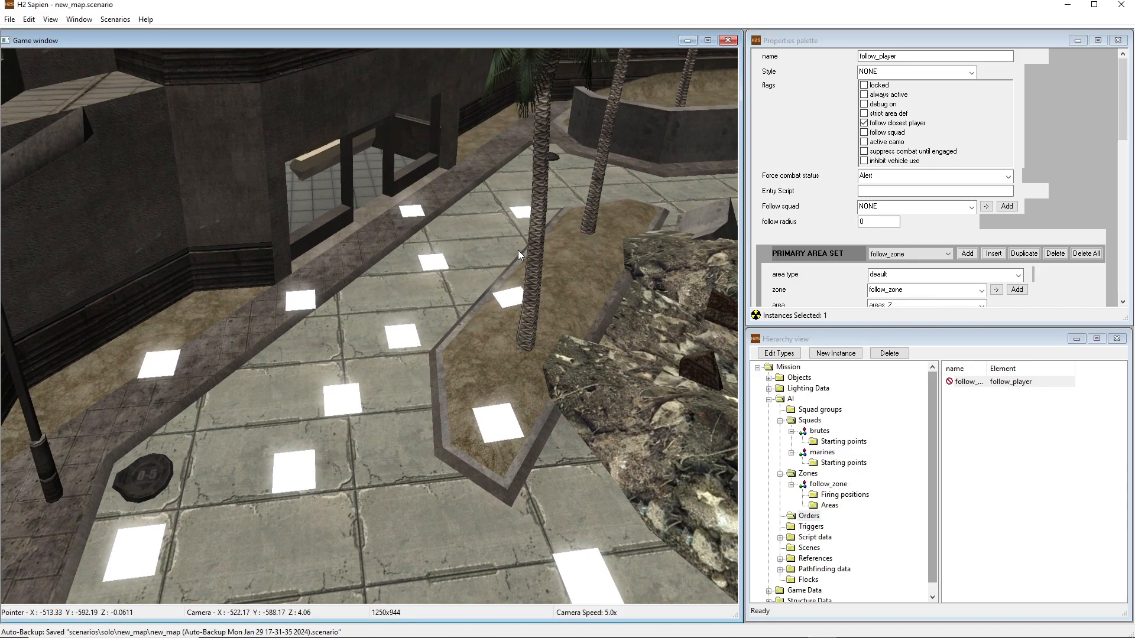
key(ctrl+s)
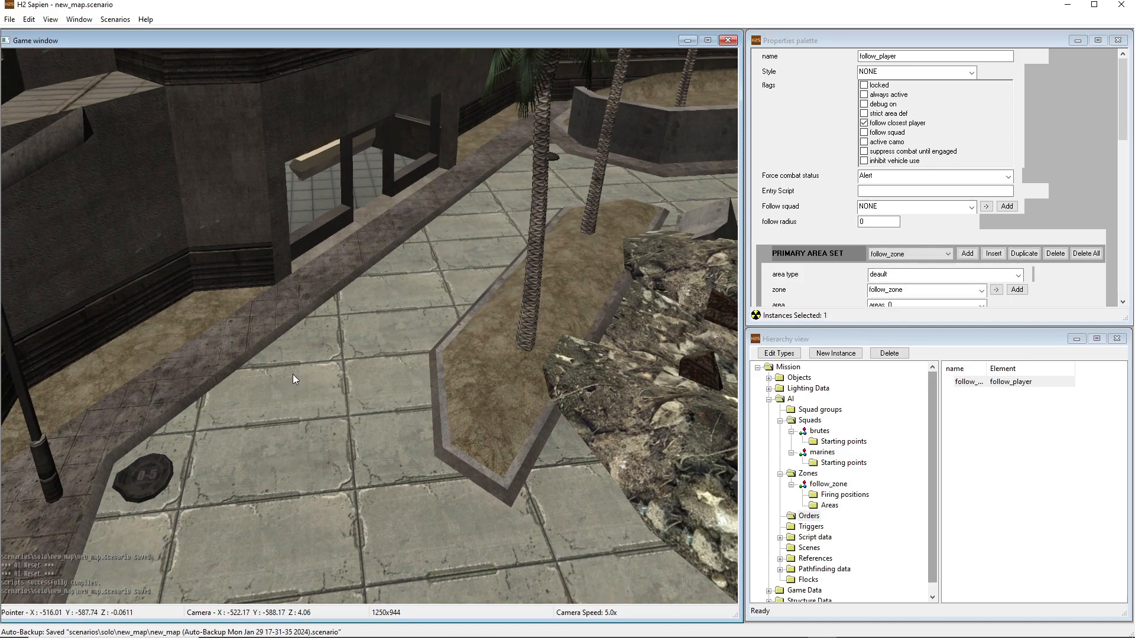
middle_drag(644, 442, 576, 417)
key(s)
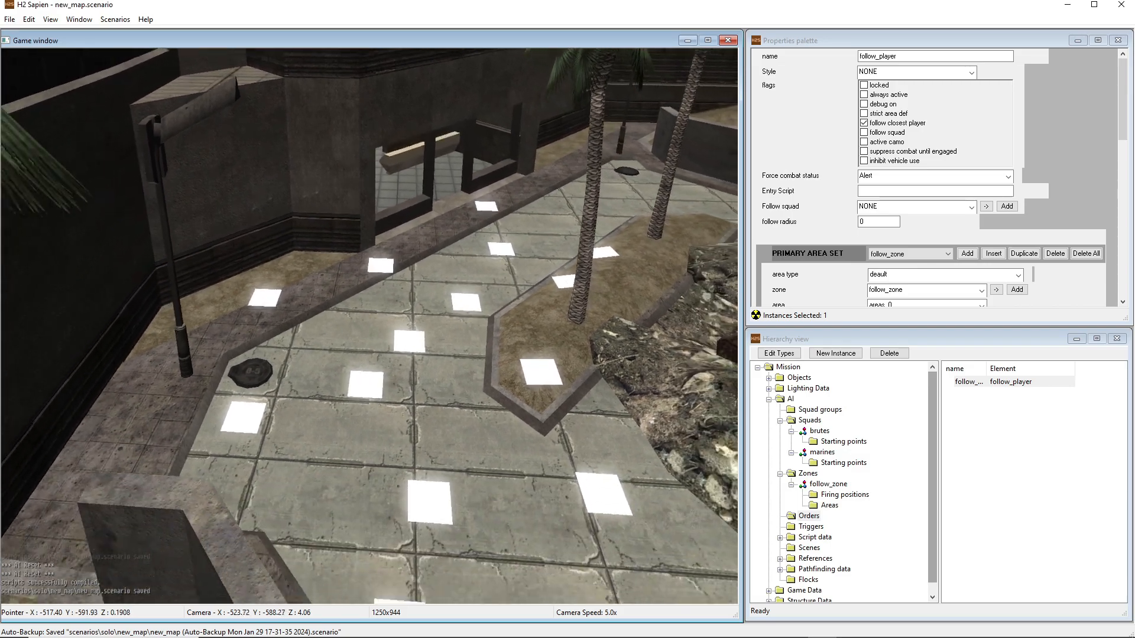
Step: Switch to Halo 2, start scenarios\solo\new_map\new_map, and move near the squads to observe their behaviour
click(792, 627)
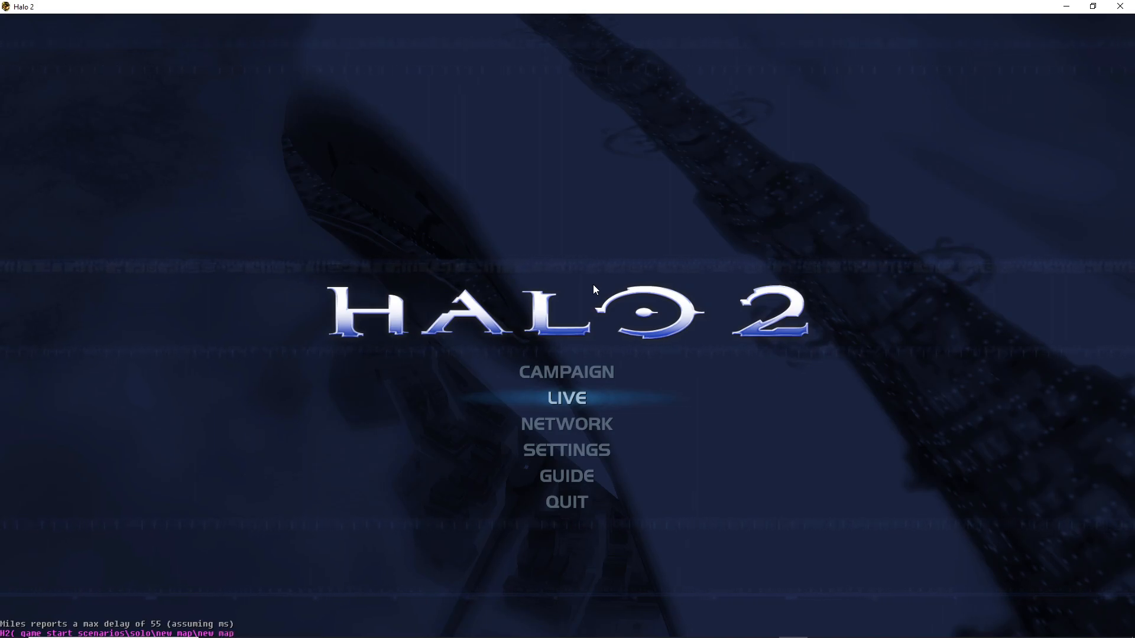
key(Return)
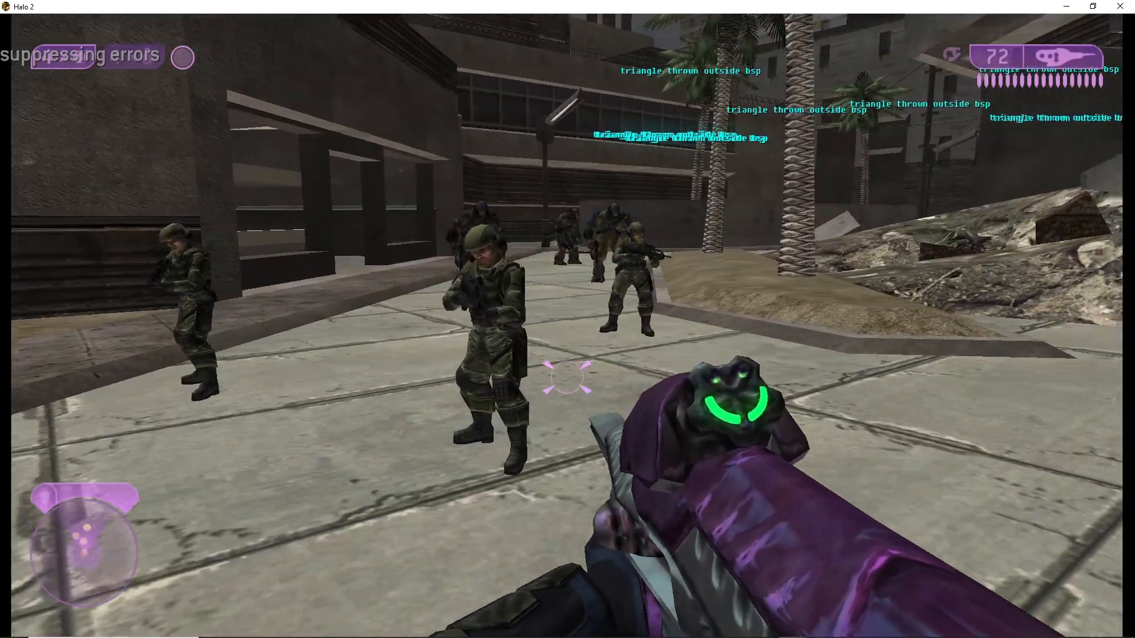
key(w)
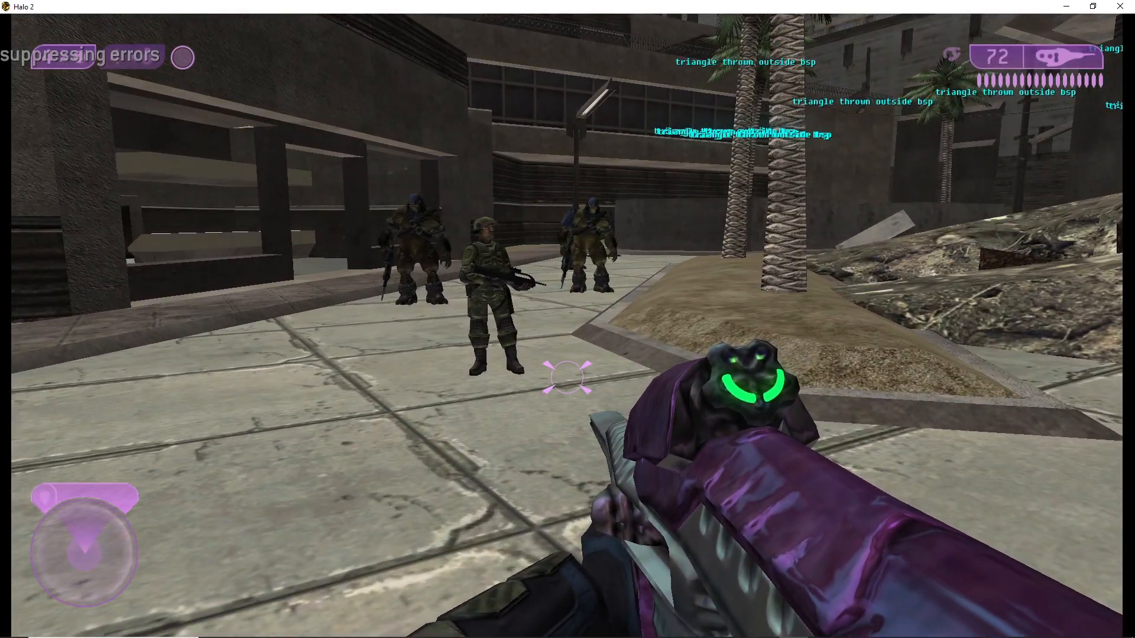
key(s)
Step: Quit the running level to the Halo 2 main menu and switch back to H2 Sapien
key(Escape)
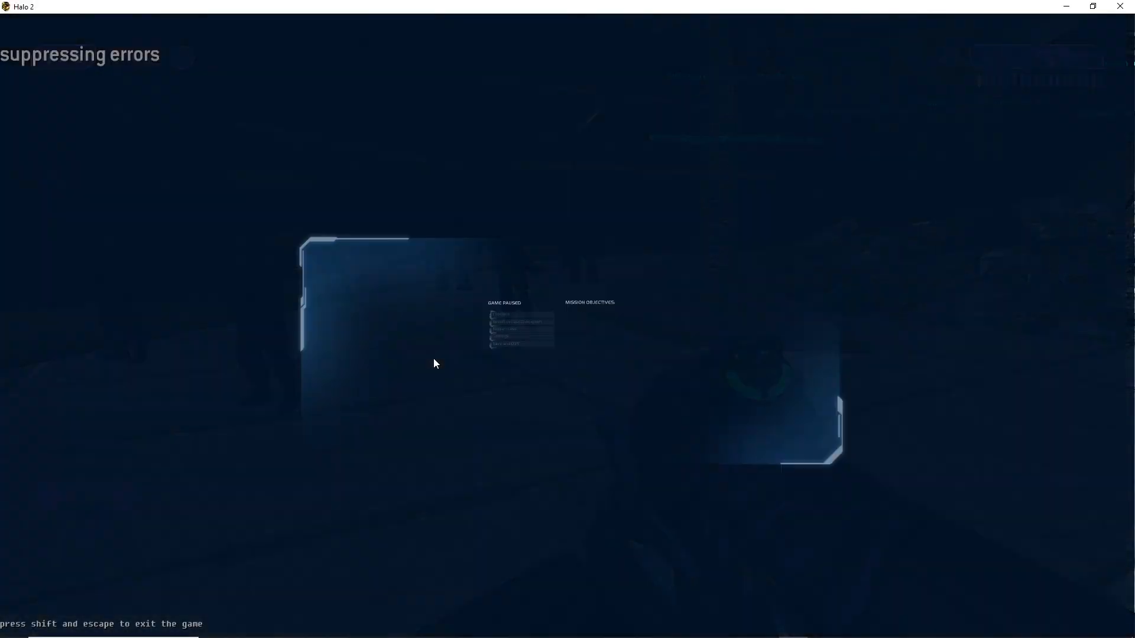
click(348, 385)
click(472, 389)
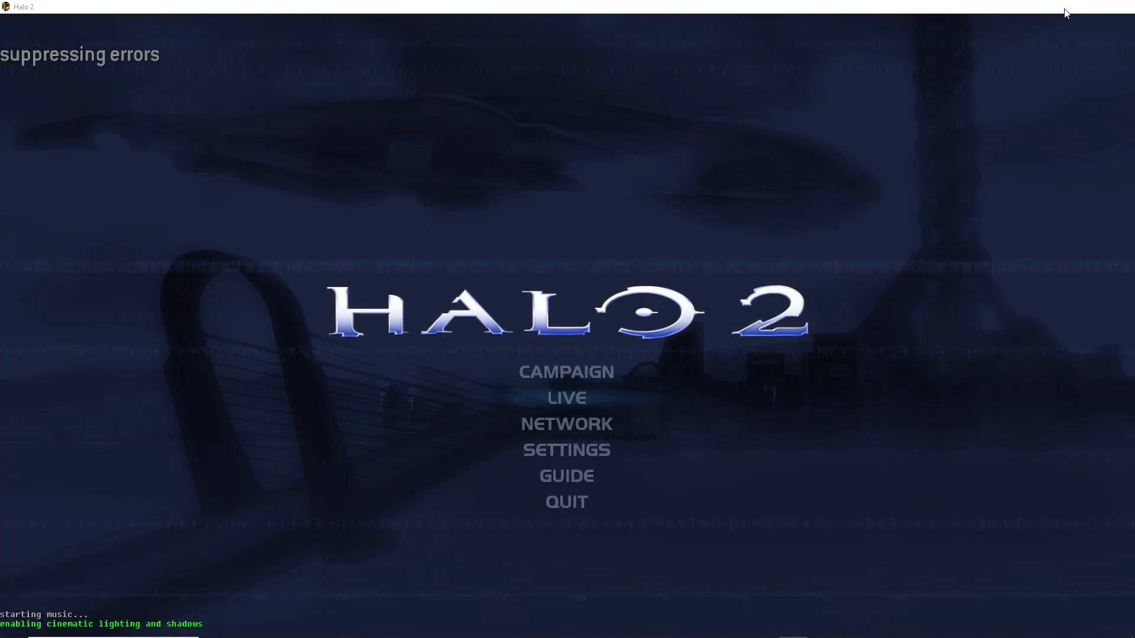
click(1067, 7)
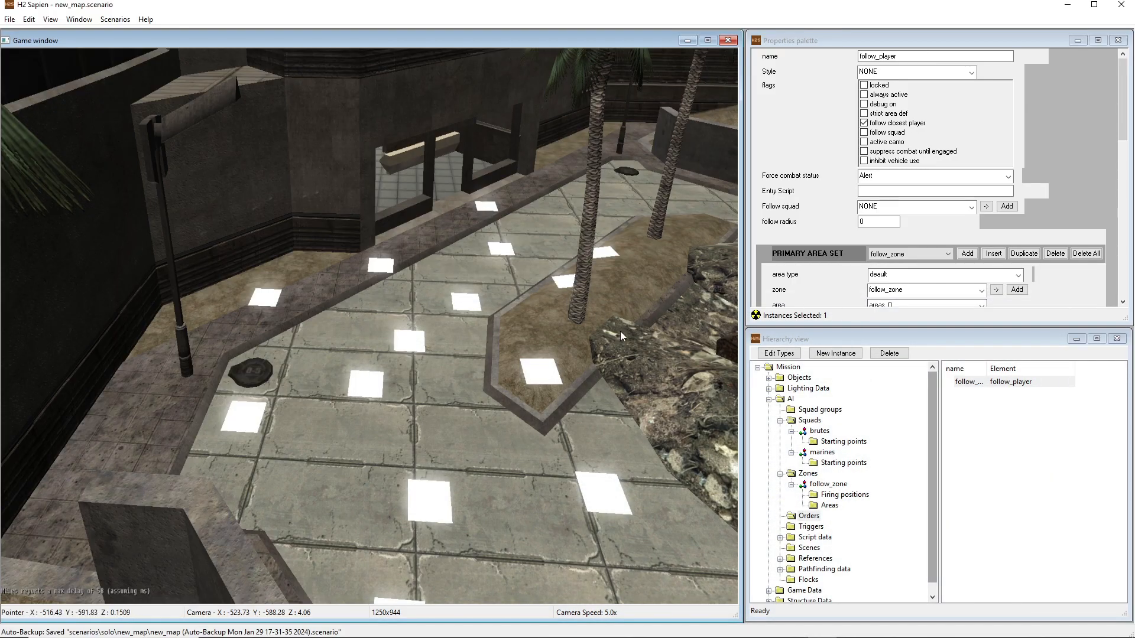
Step: Set the brutes squad's initial zone to follow_zone and its initial order to follow_player
click(823, 432)
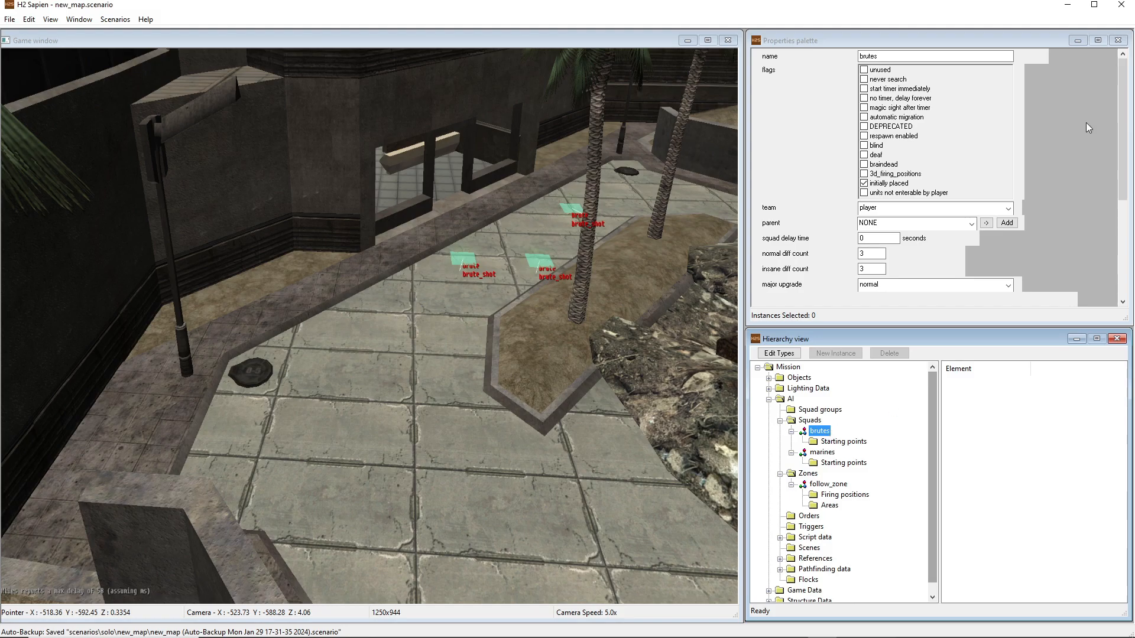
drag(1122, 127, 1122, 228)
click(874, 207)
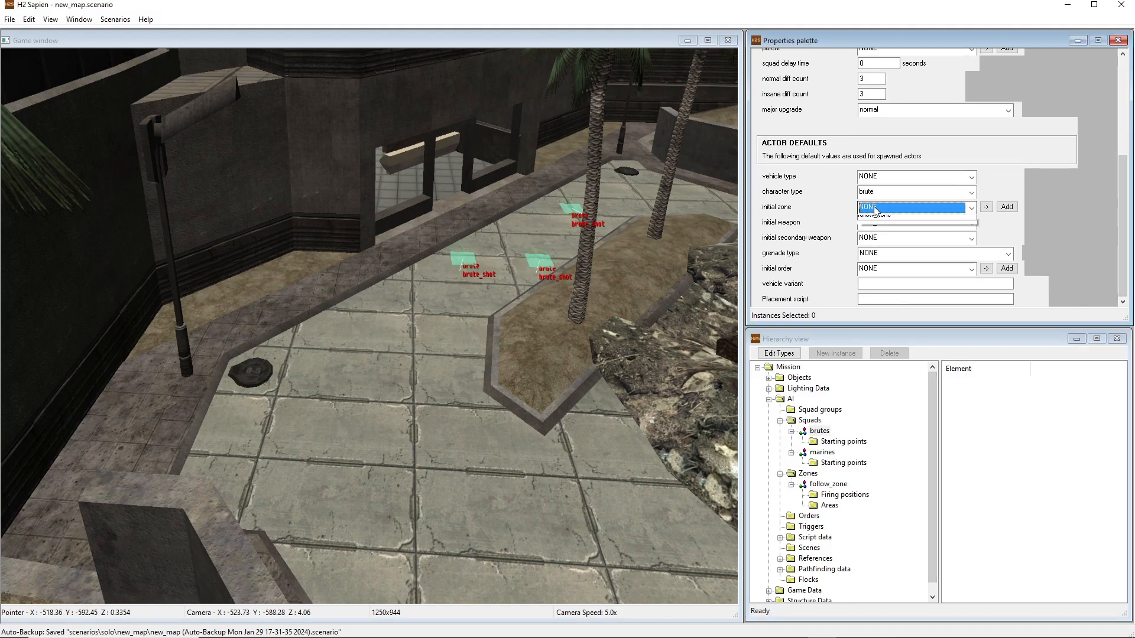
click(876, 215)
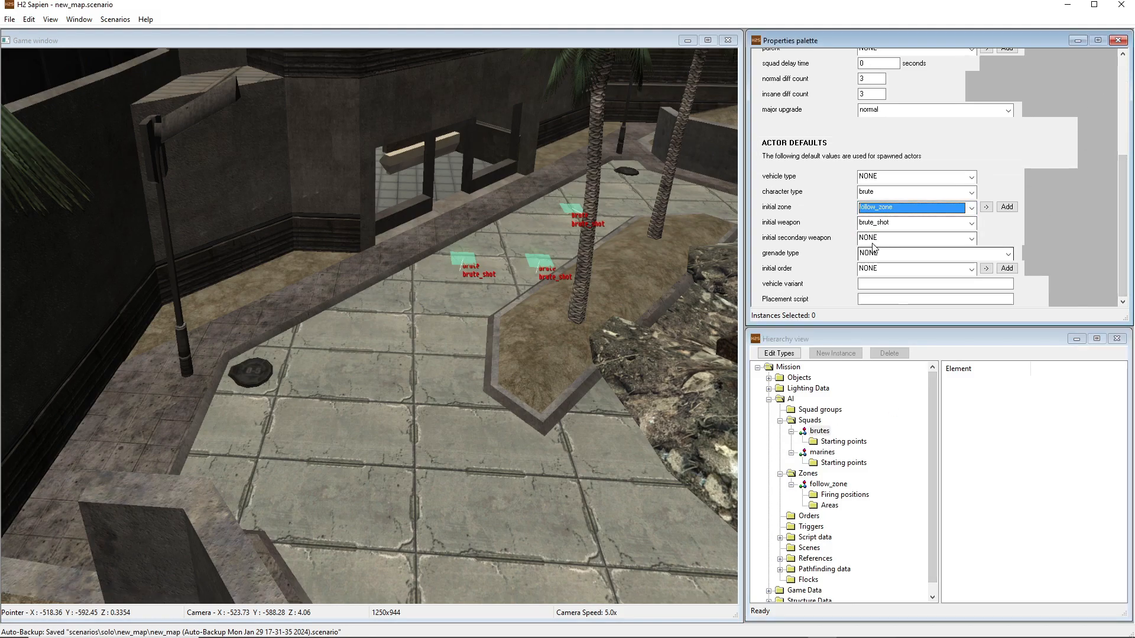
click(877, 268)
click(881, 294)
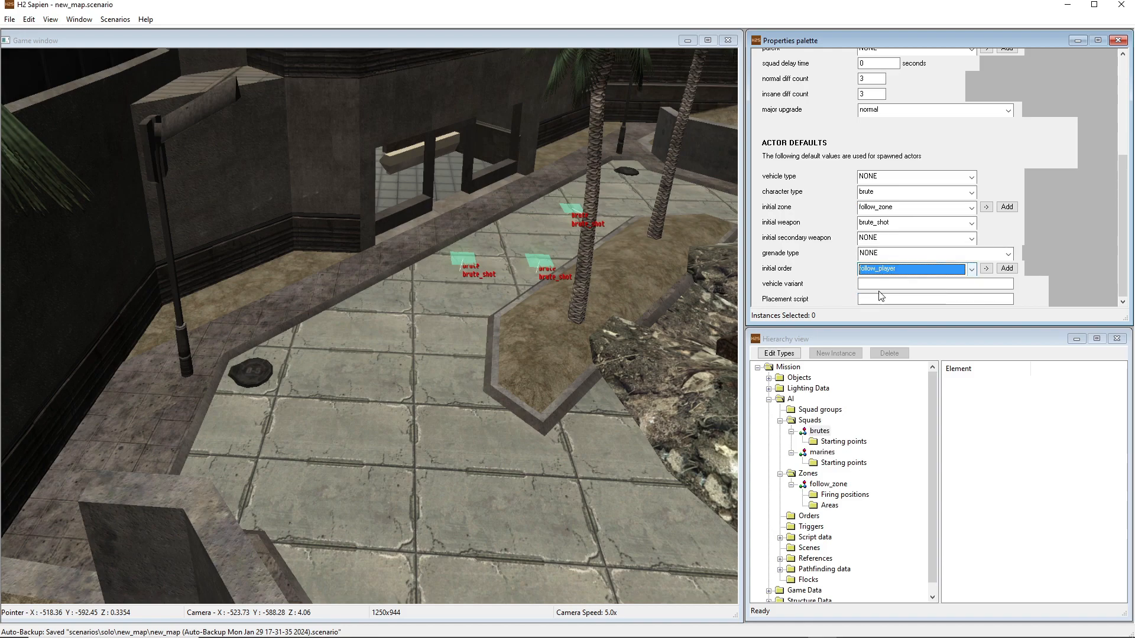
Step: Set the marines squad's initial zone to follow_zone and its initial order to follow_player
click(816, 454)
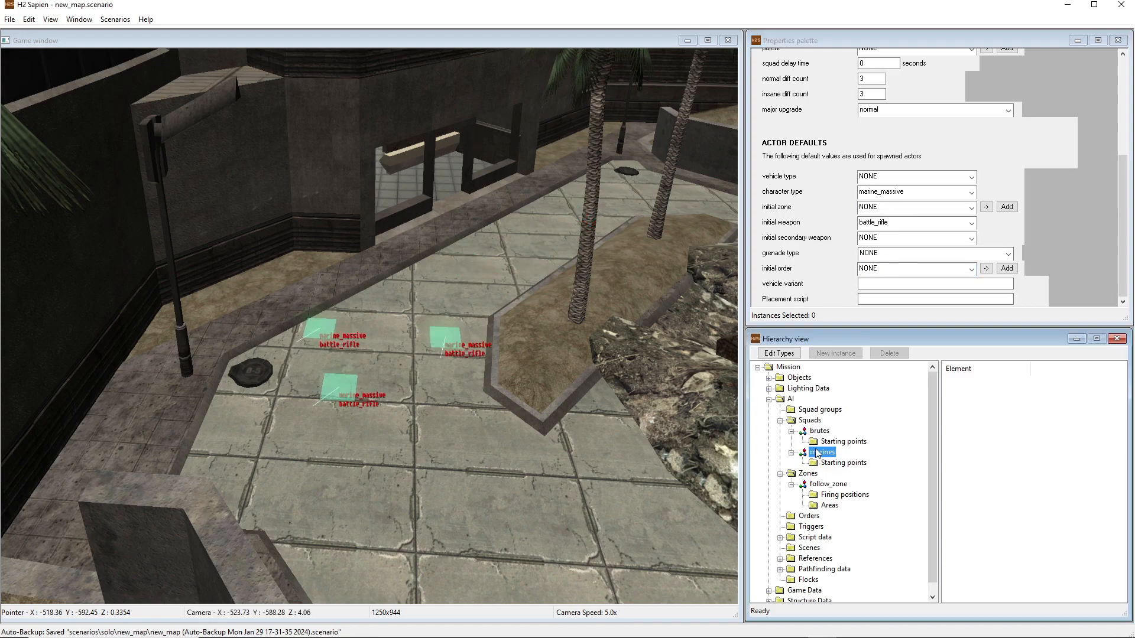
click(913, 207)
click(878, 225)
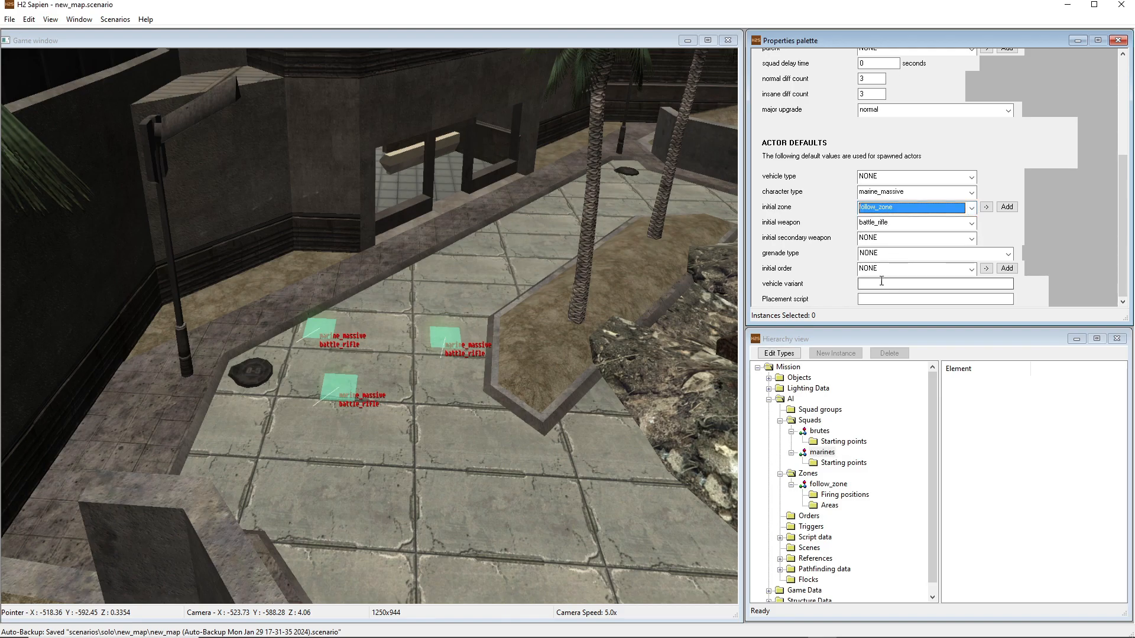
click(886, 269)
click(880, 295)
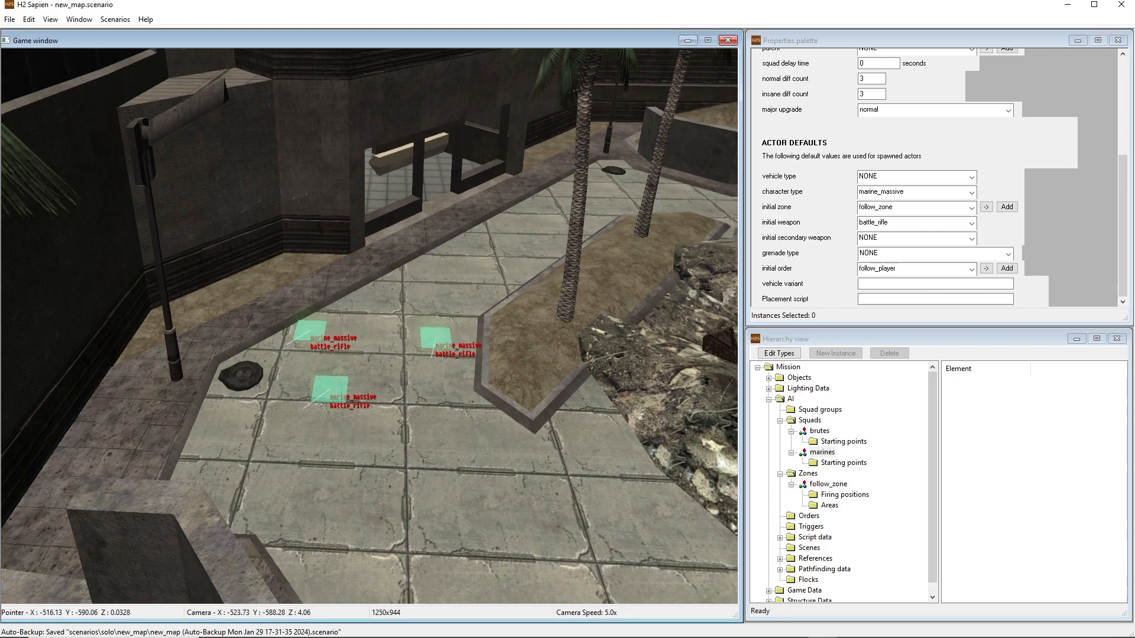
Step: Save the scenario, switch to Halo 2 and load the new_map level again
middle_drag(484, 253, 519, 324)
key(ctrl+s)
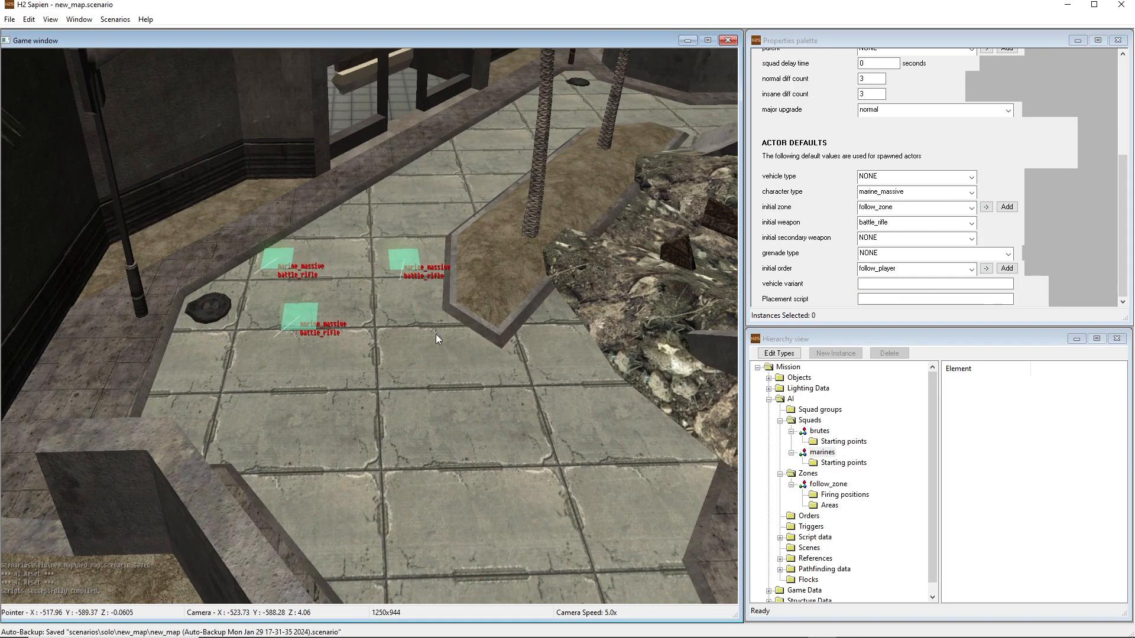
click(791, 627)
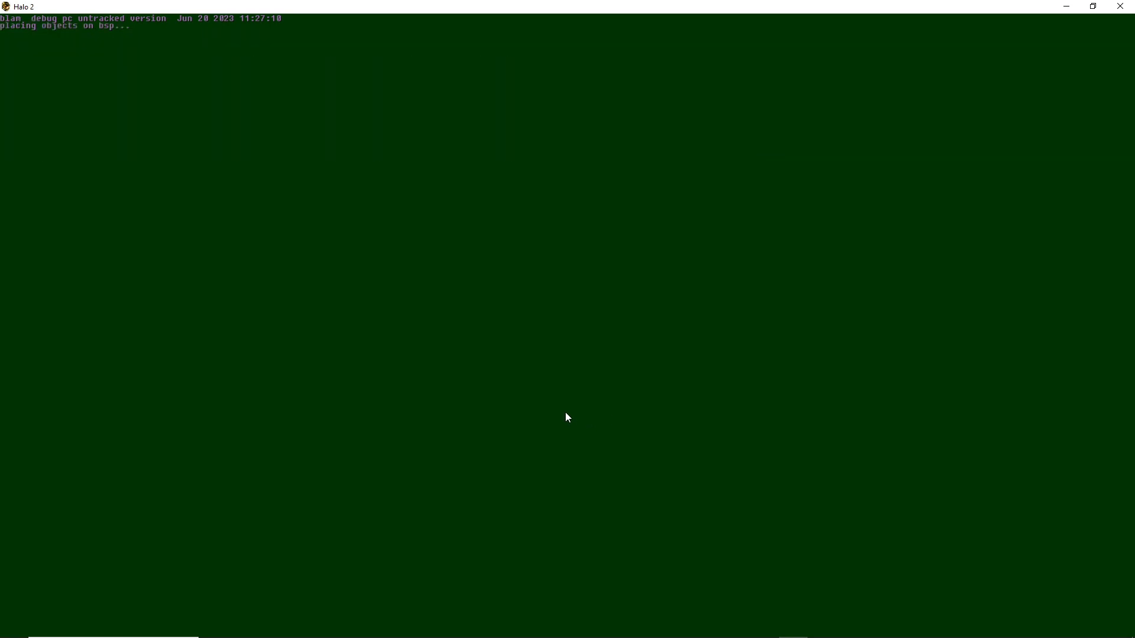
Step: Walk past the marines and brutes and back away down the street to test whether they follow the player
key(d)
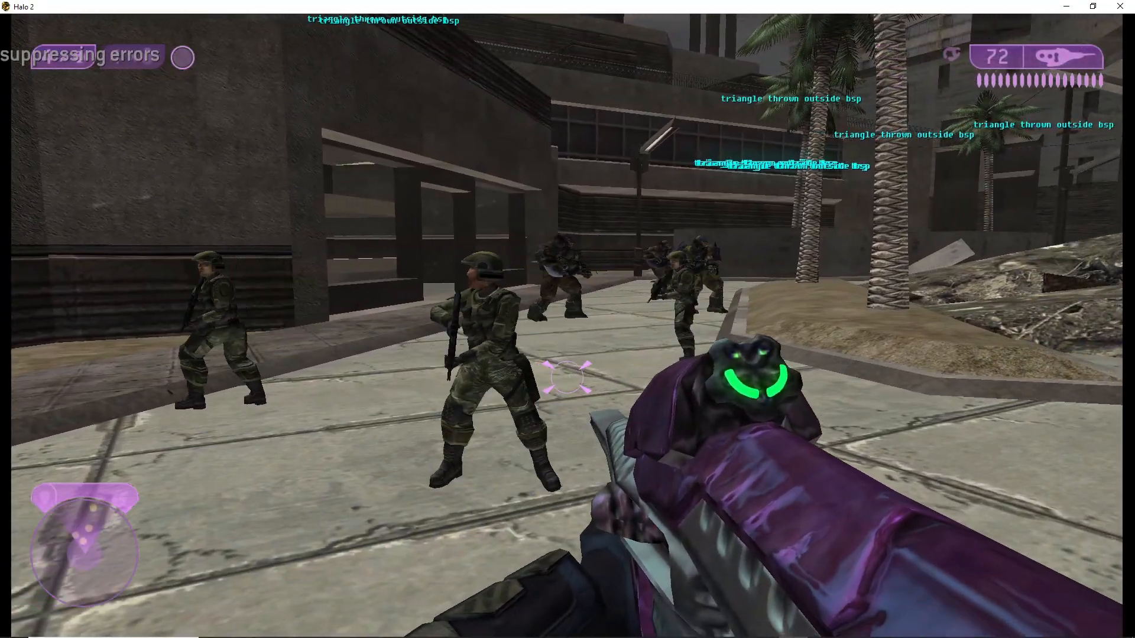
key(w)
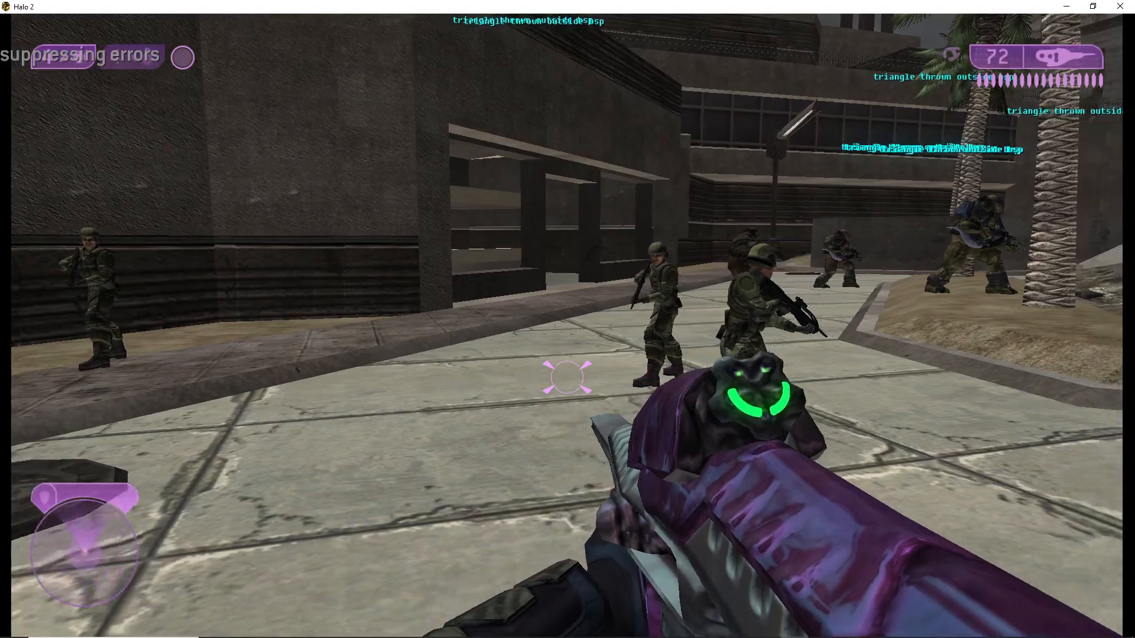
key(d)
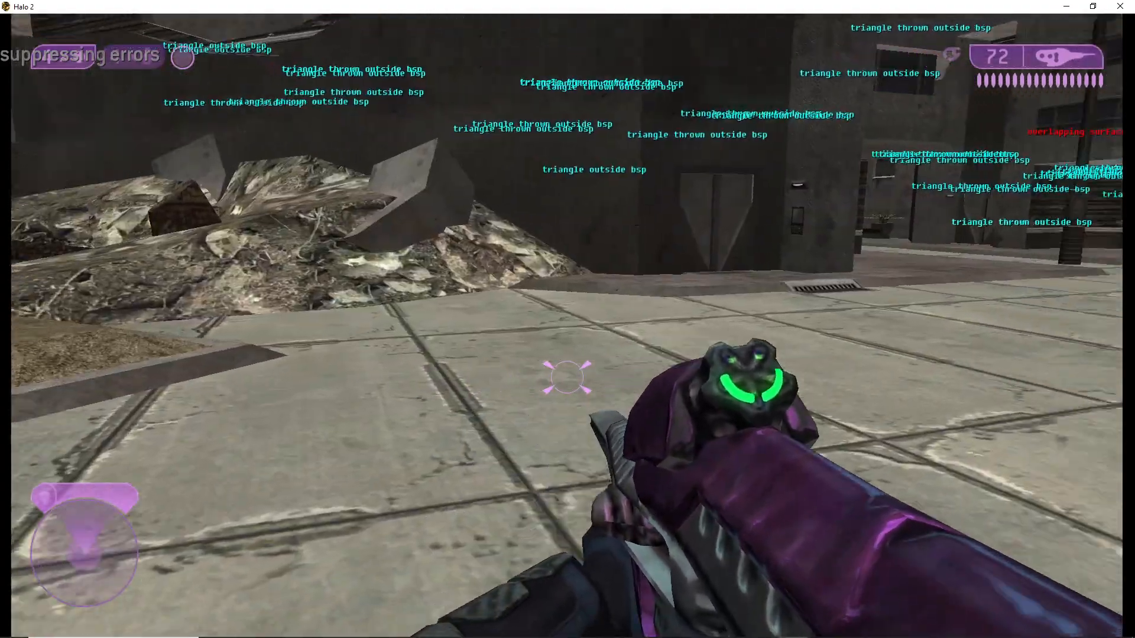
key(s)
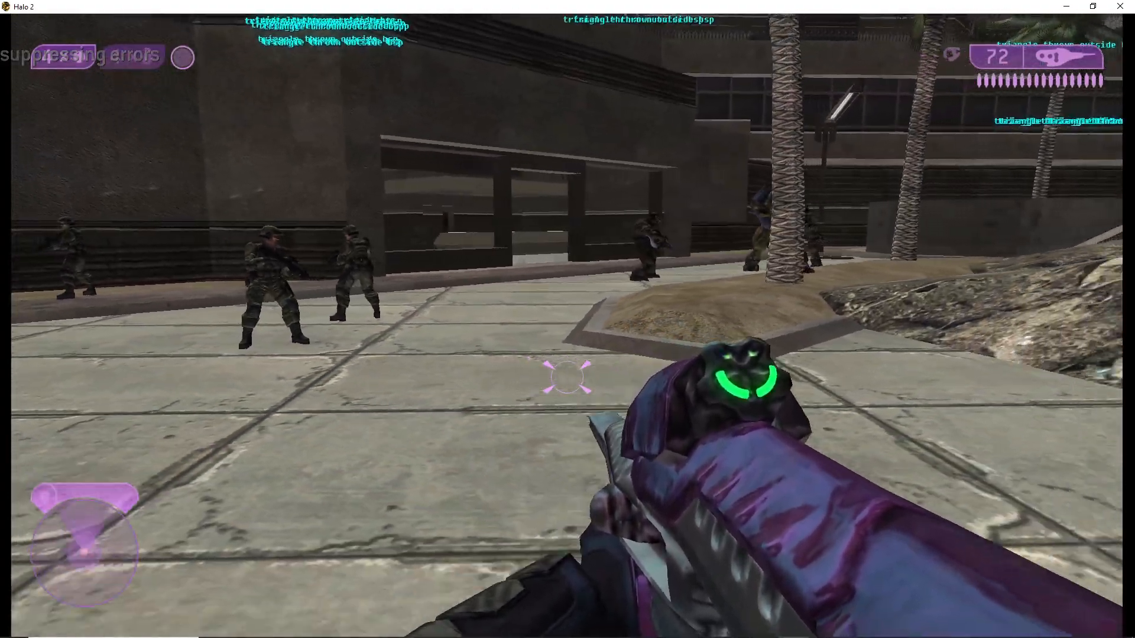
key(s)
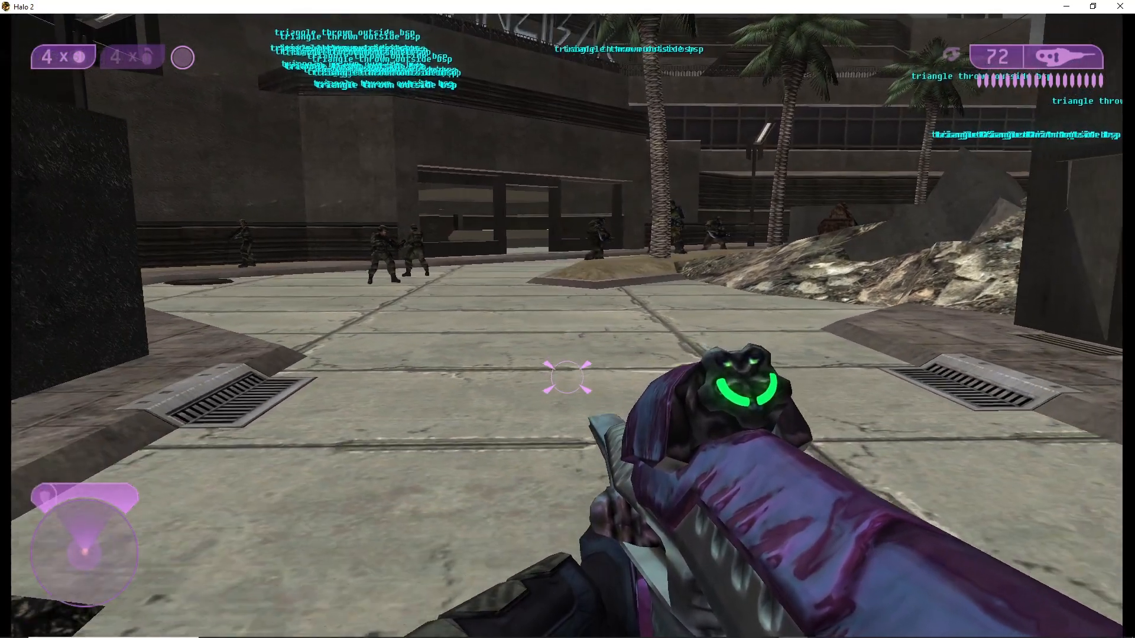
key(s)
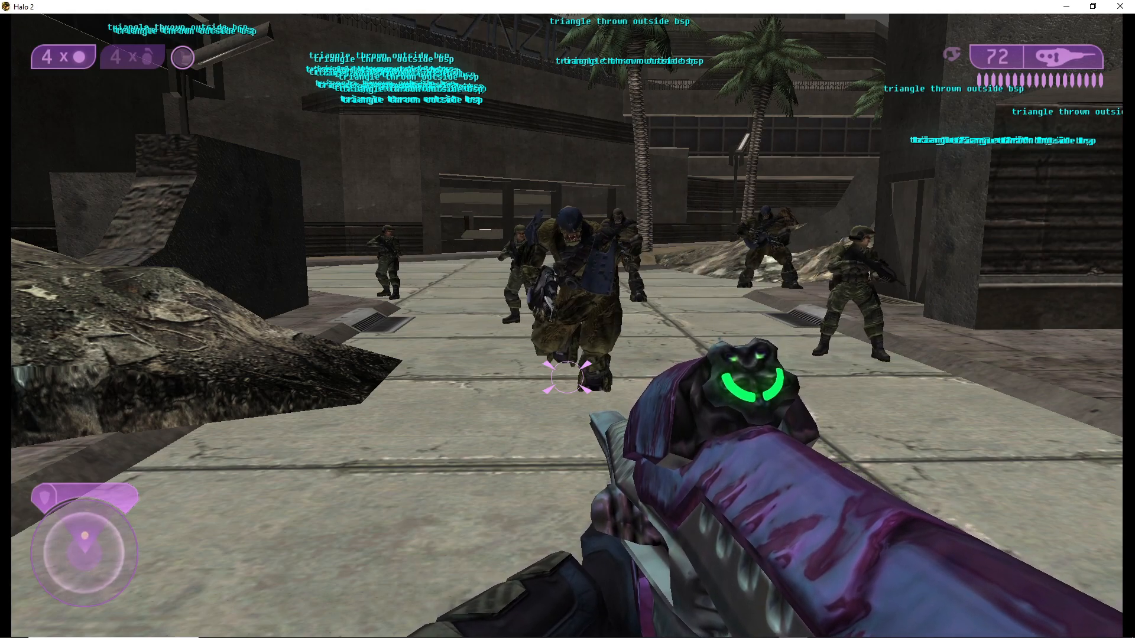
Step: Move on into the side street while facing back to check how both squads follow
key(w)
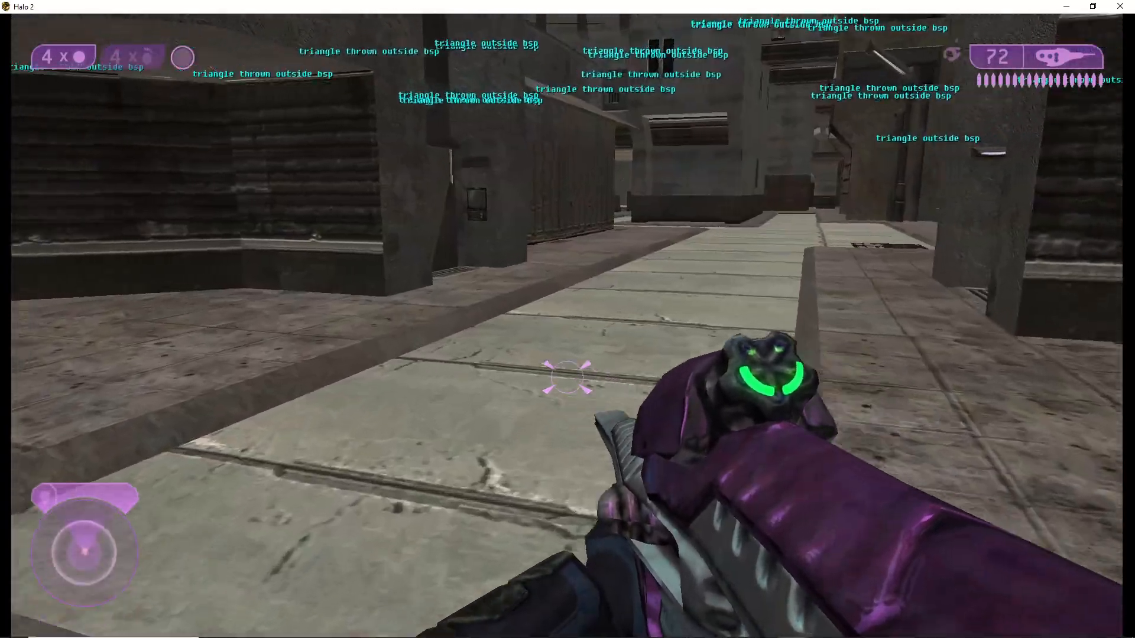
key(s)
key(d)
key(s)
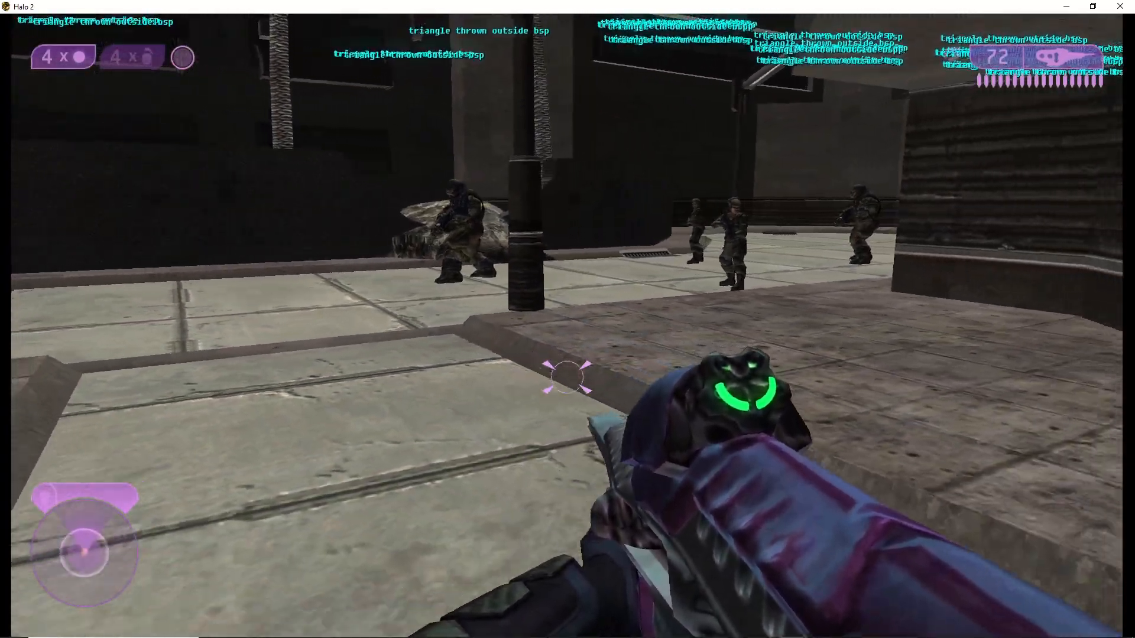
key(s)
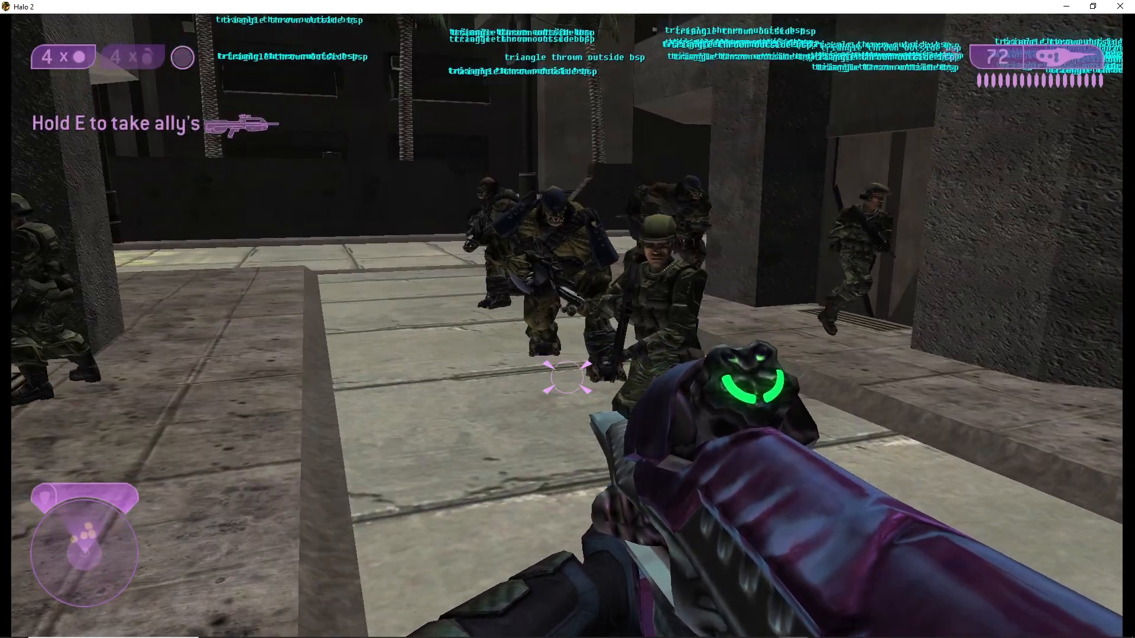
key(w)
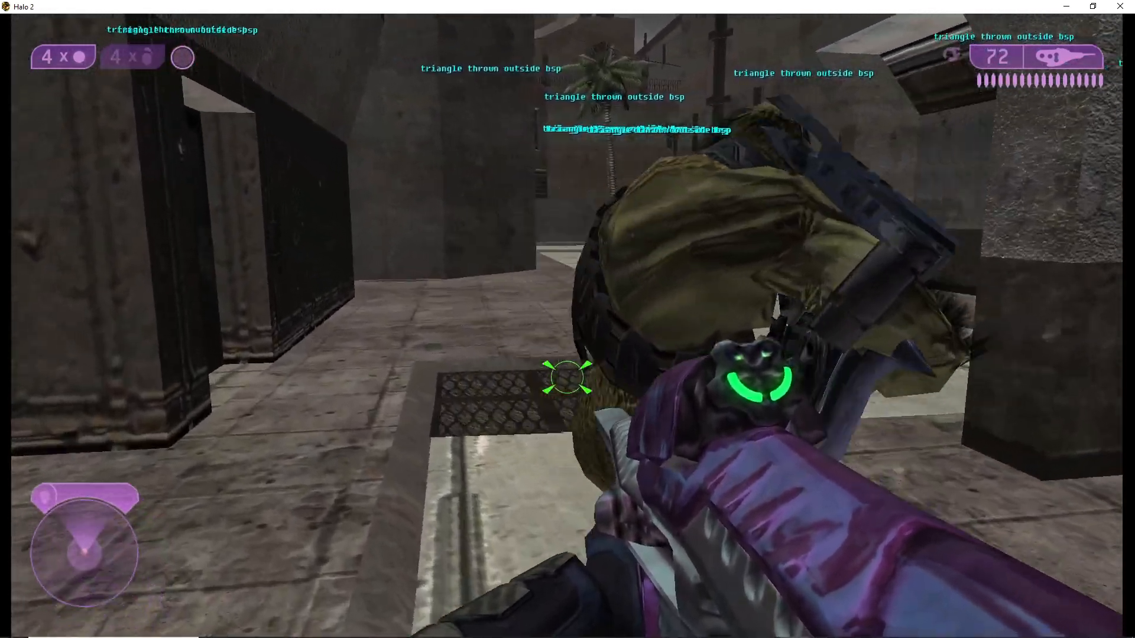
Step: Fire one shot, reload, and move back and forth in the far street to observe the squads' positioning
click(567, 377)
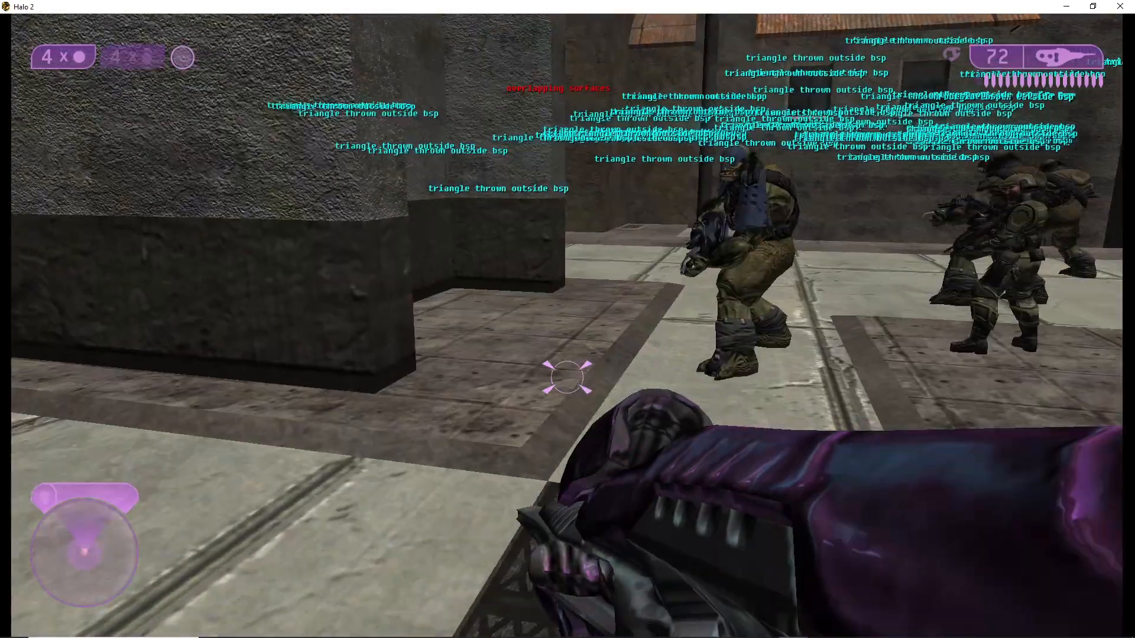
key(r)
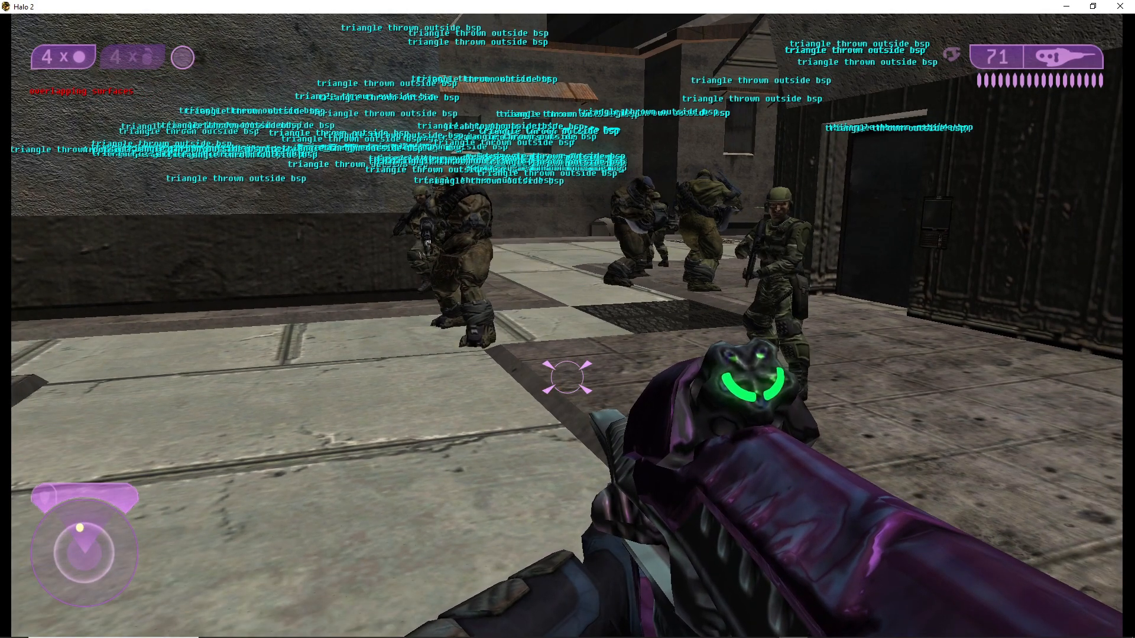
key(s)
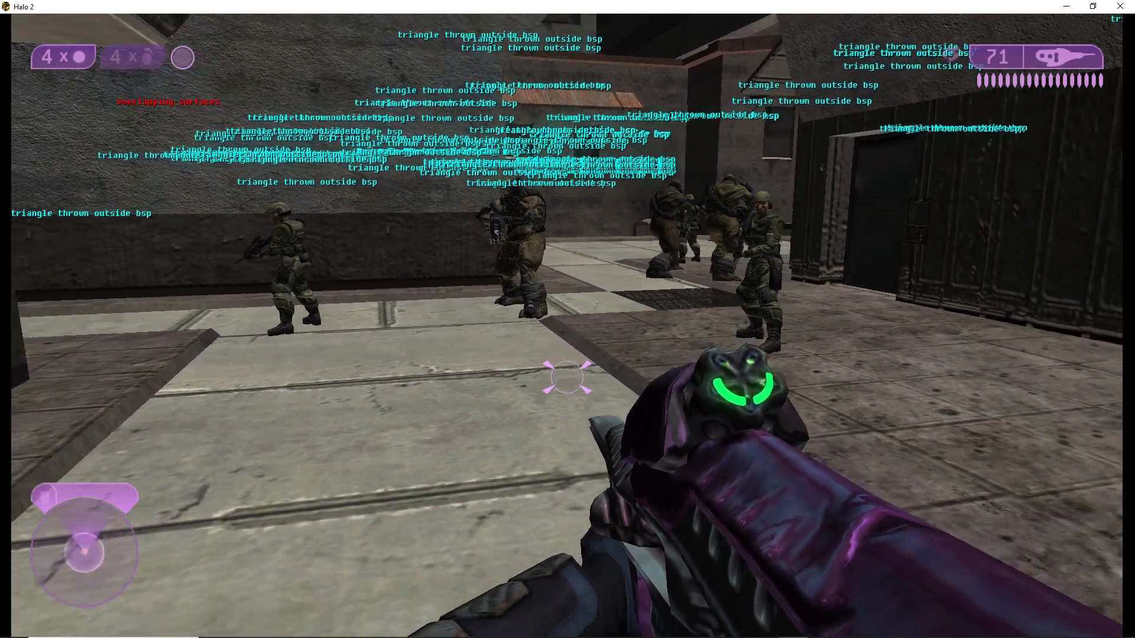
key(w)
key(w)
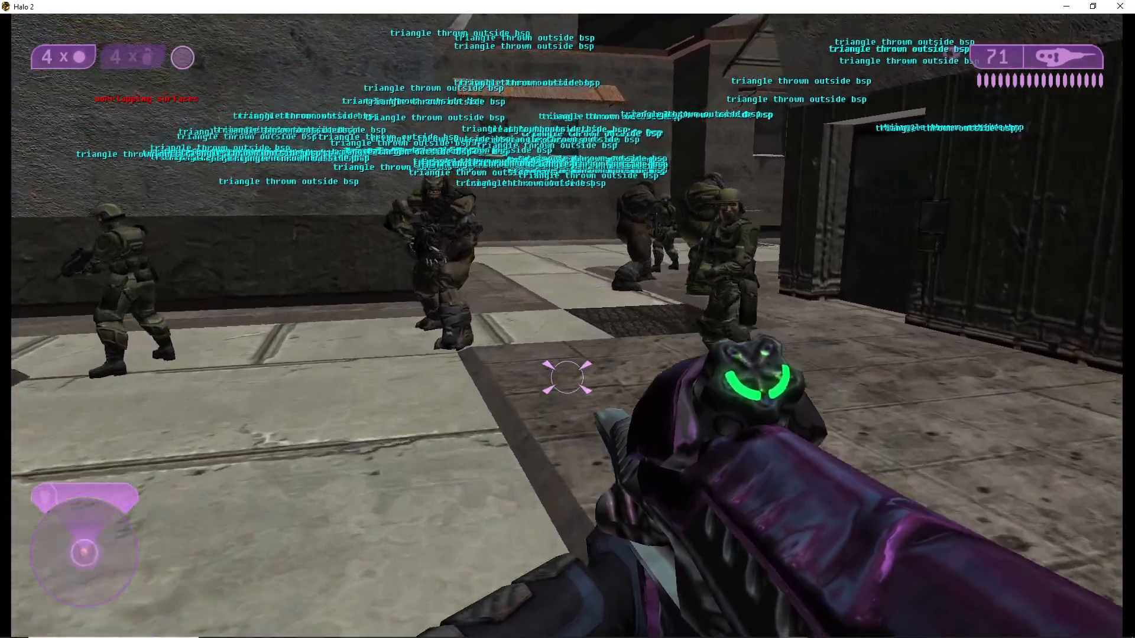
key(w)
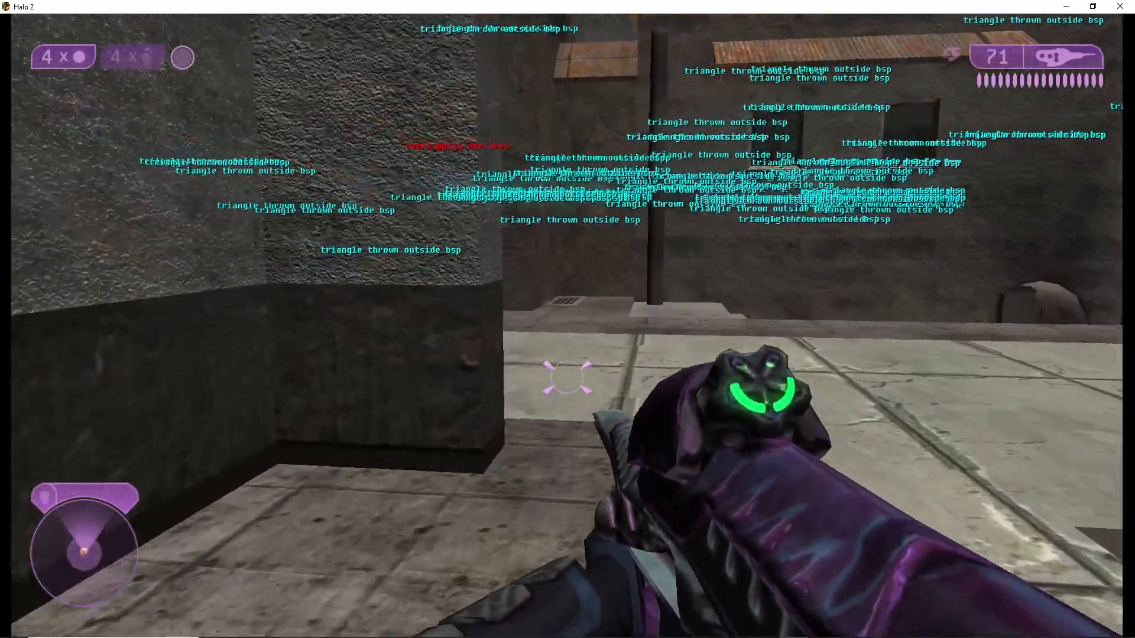
Step: Walk along the side street, turning back toward the brutes and marines, to check how both squads keep following
key(w)
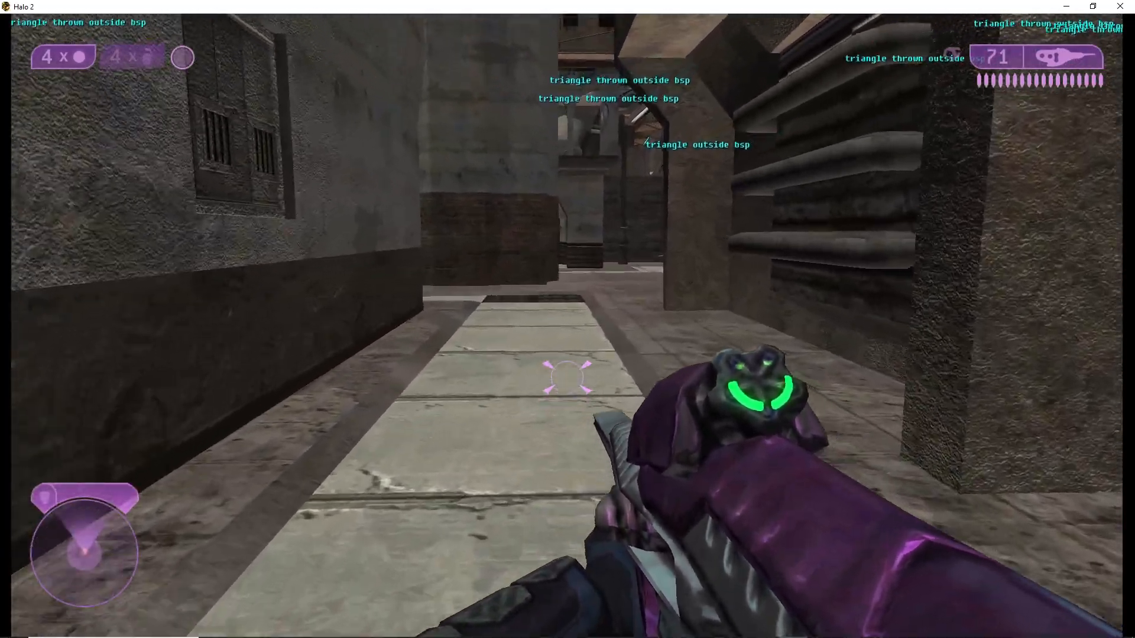
key(w)
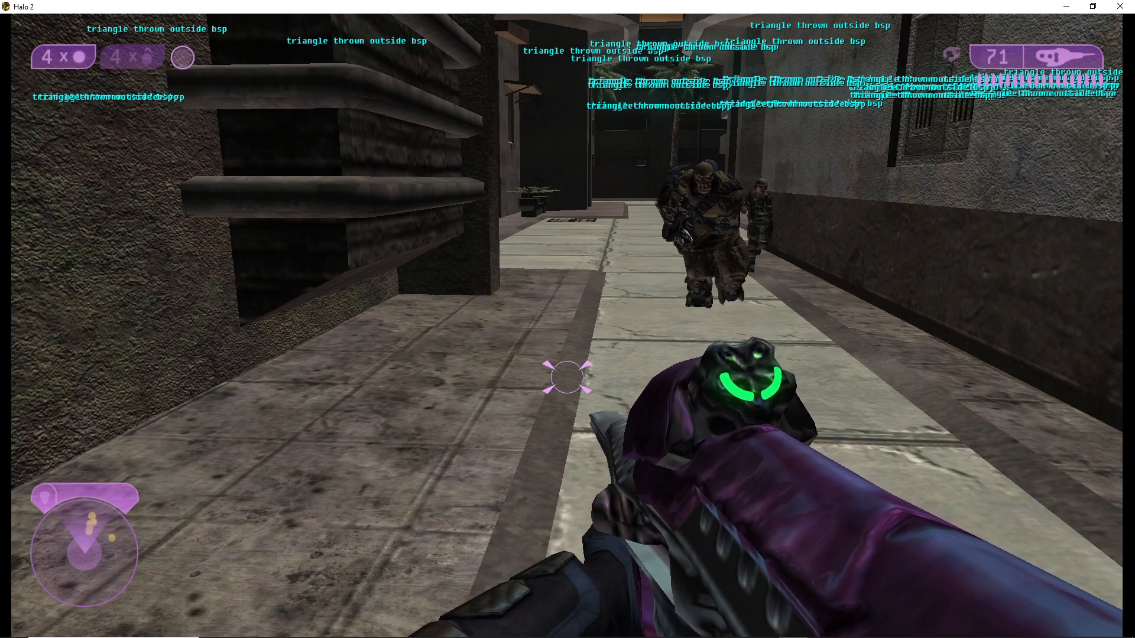
key(s)
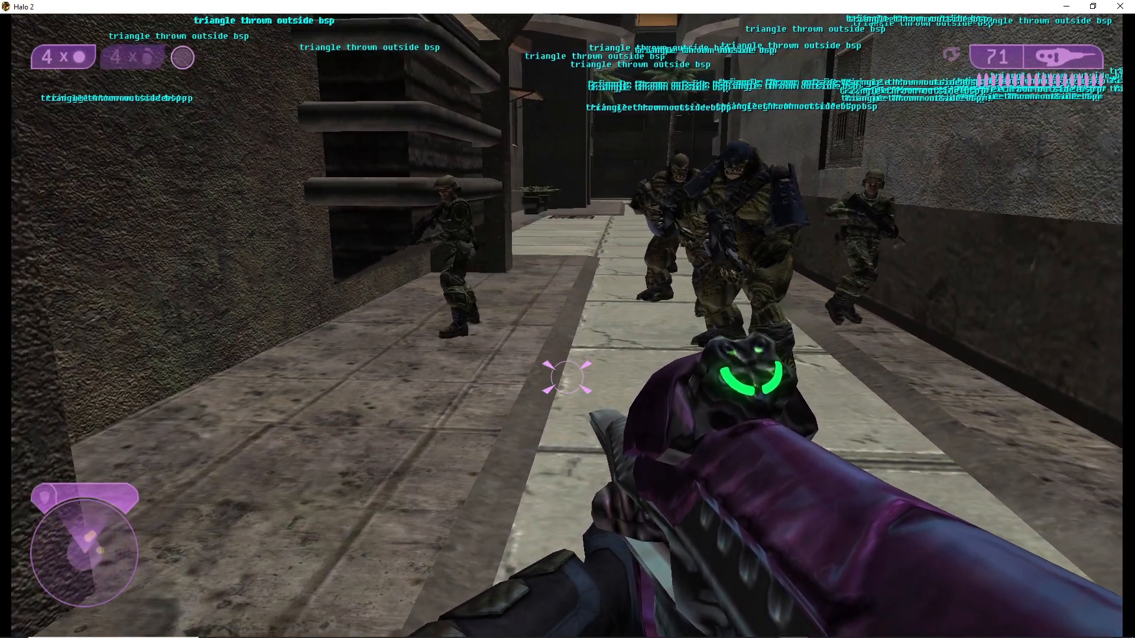
key(w)
key(w)
key(w)
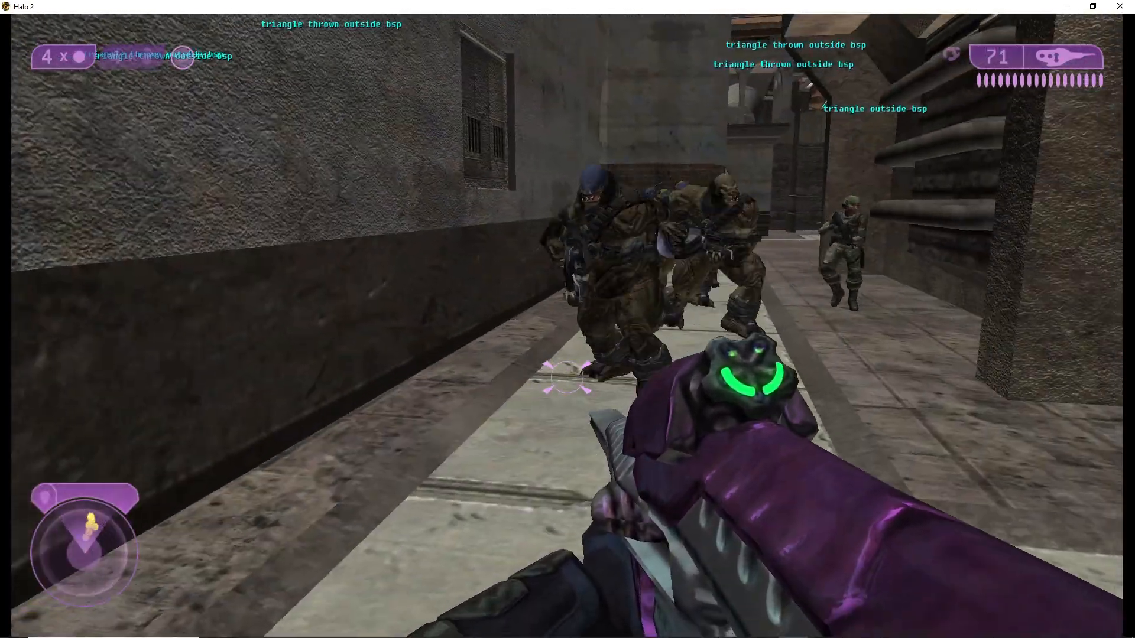
Step: Save and quit the level from the paused game, and return to the scenario in H2 Sapien
key(Escape)
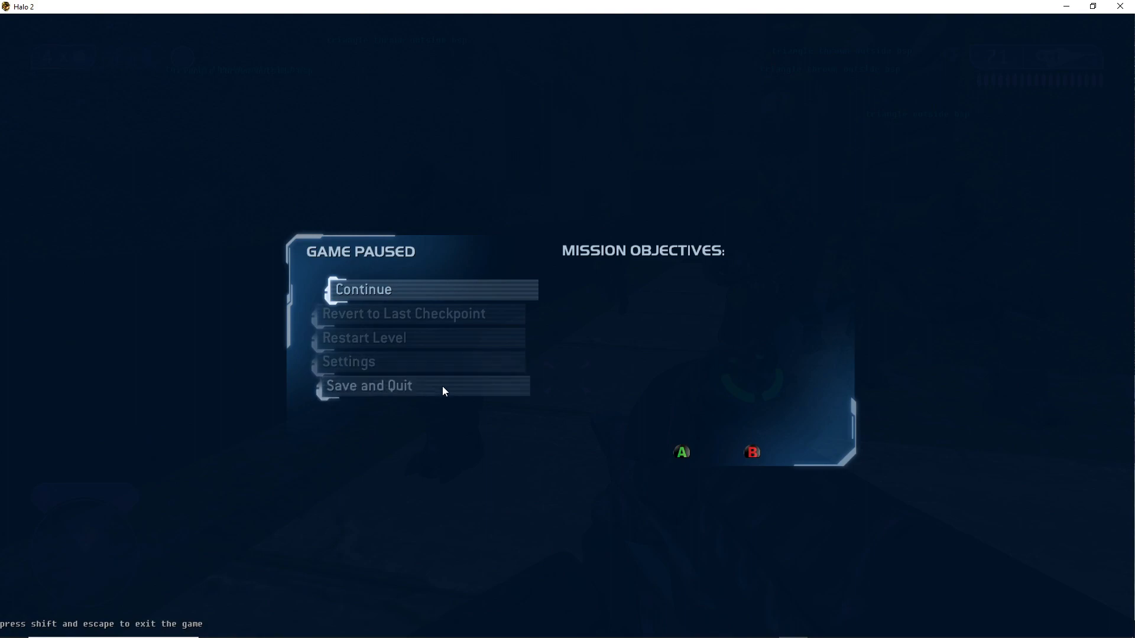
click(443, 388)
click(487, 383)
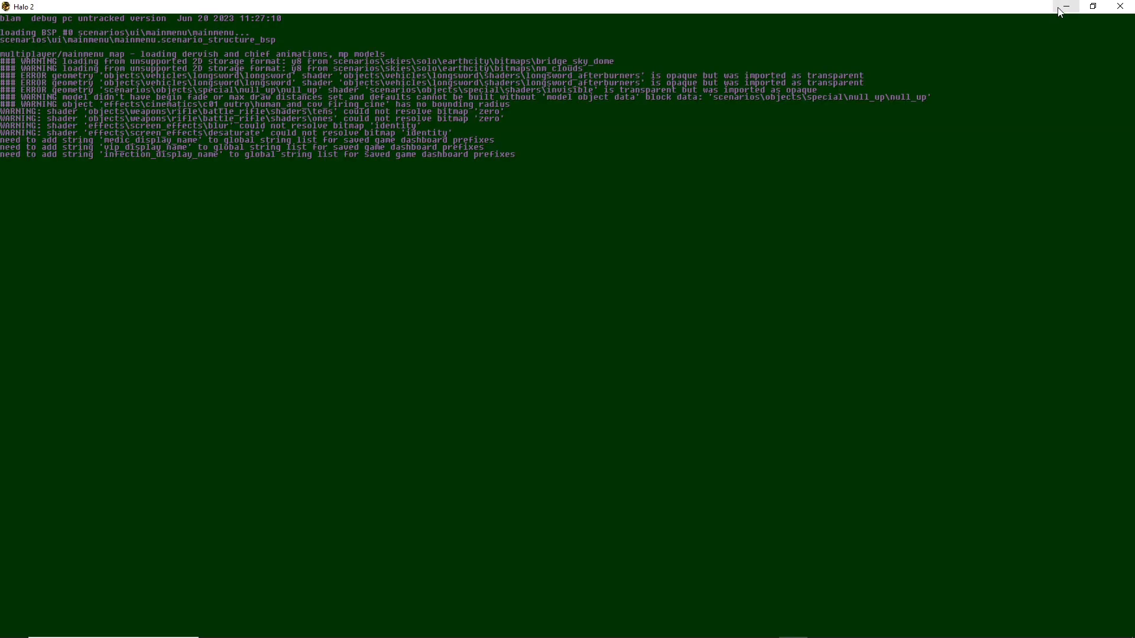
click(1061, 8)
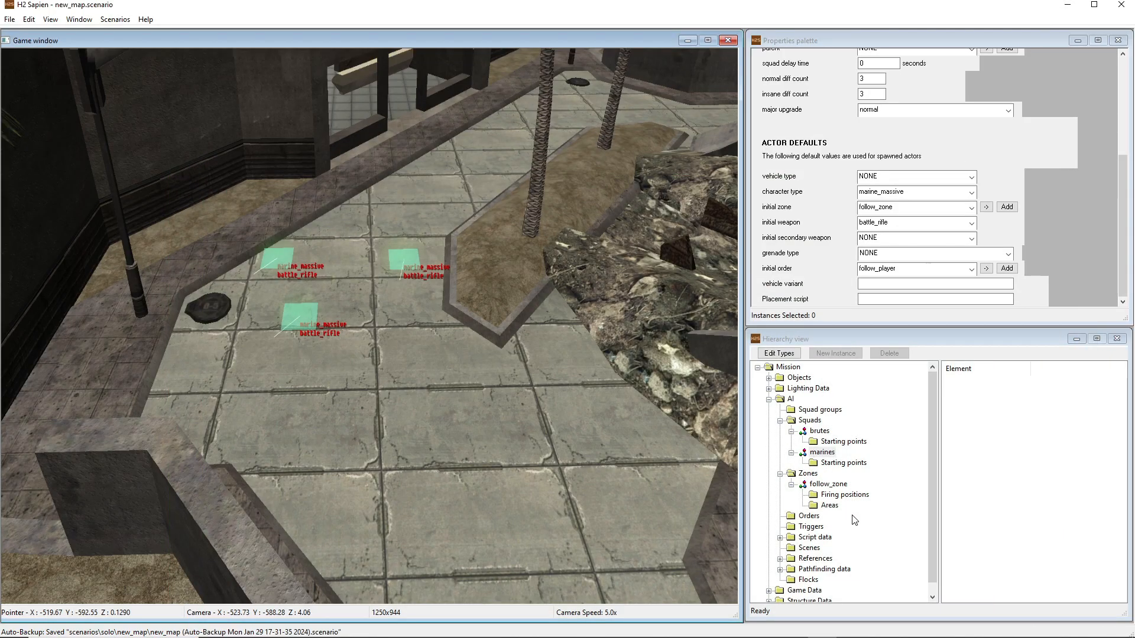
Step: Examine the follow_player order's flags and its primary area set entries, along with the firing positions in the street
click(809, 516)
click(981, 383)
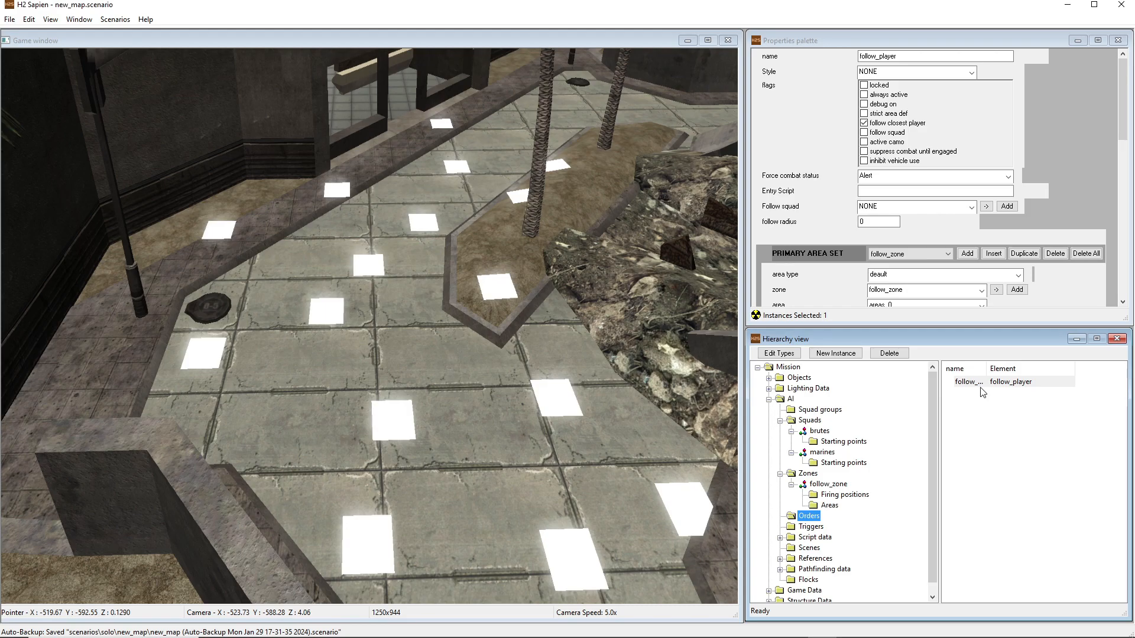
drag(1116, 110, 1118, 168)
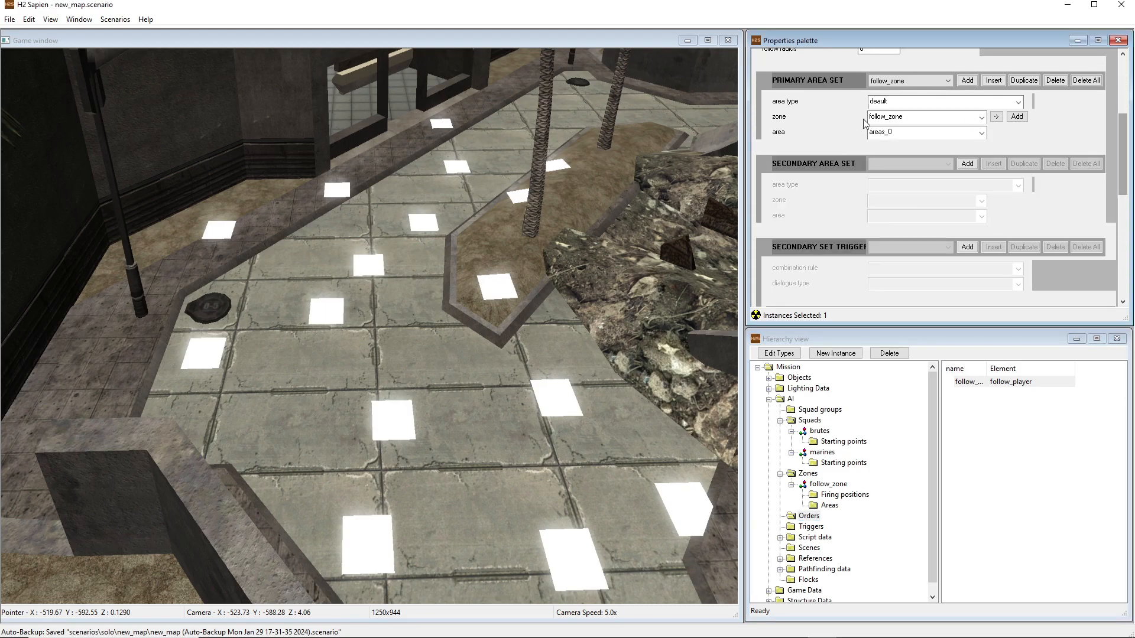
click(903, 83)
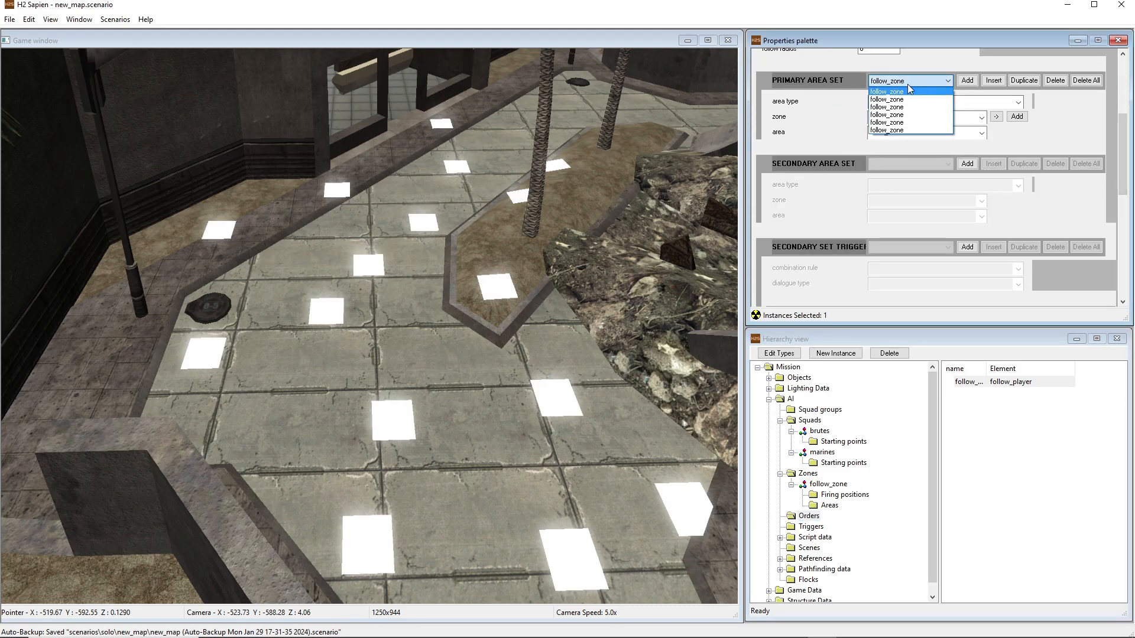
click(910, 91)
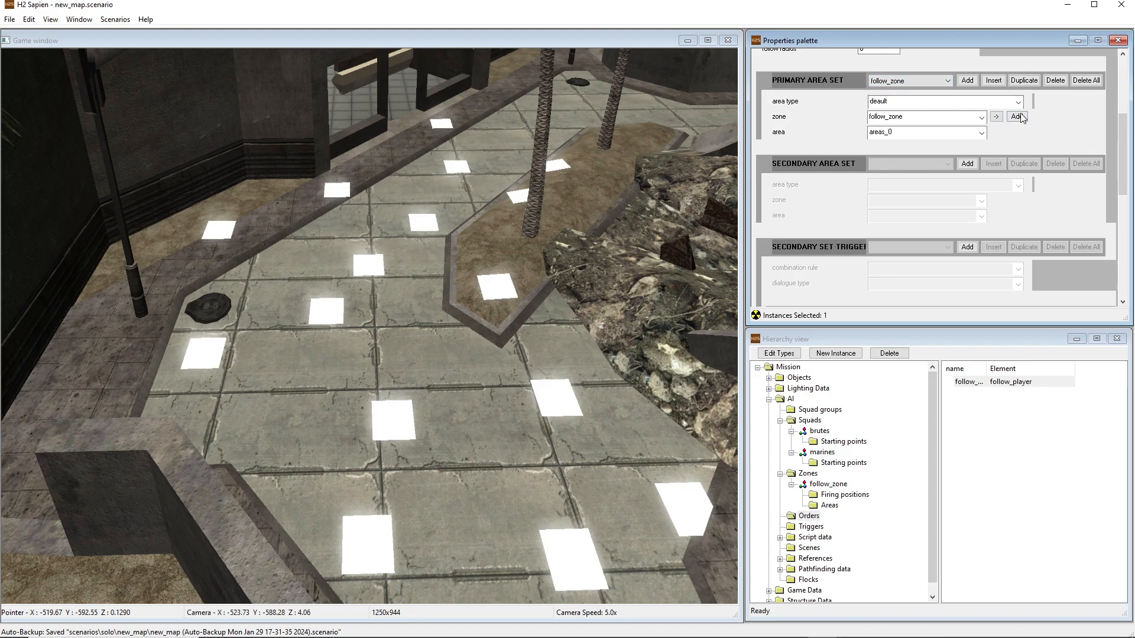
click(936, 138)
click(936, 138)
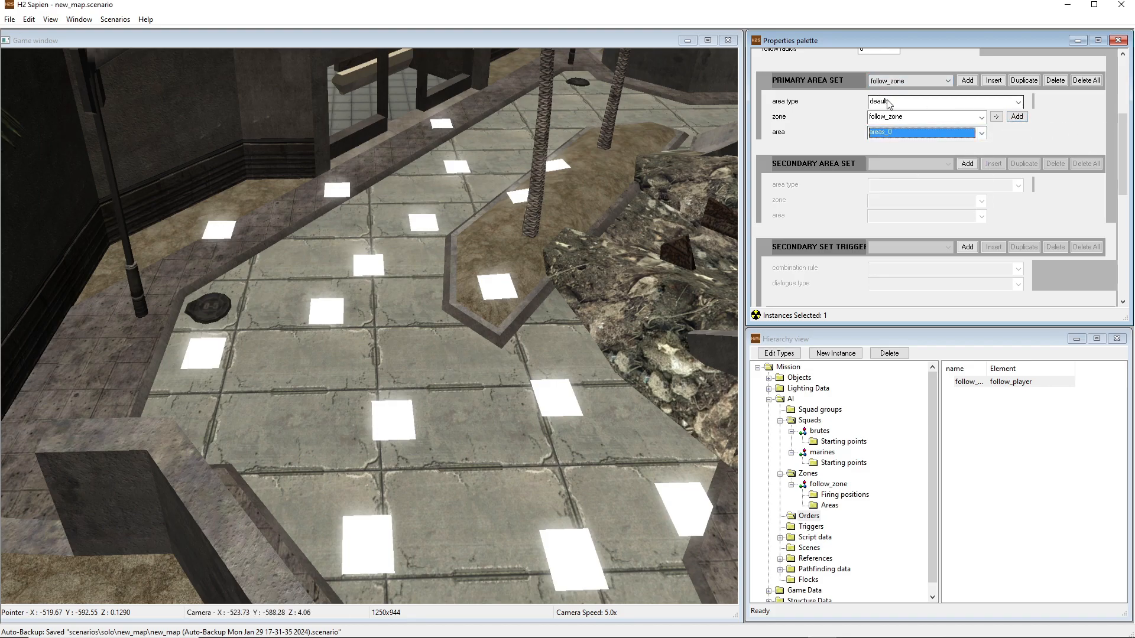
mouse_move(380, 286)
middle_down()
mouse_move(373, 307)
mouse_move(366, 278)
mouse_move(372, 288)
mouse_move(380, 276)
middle_up()
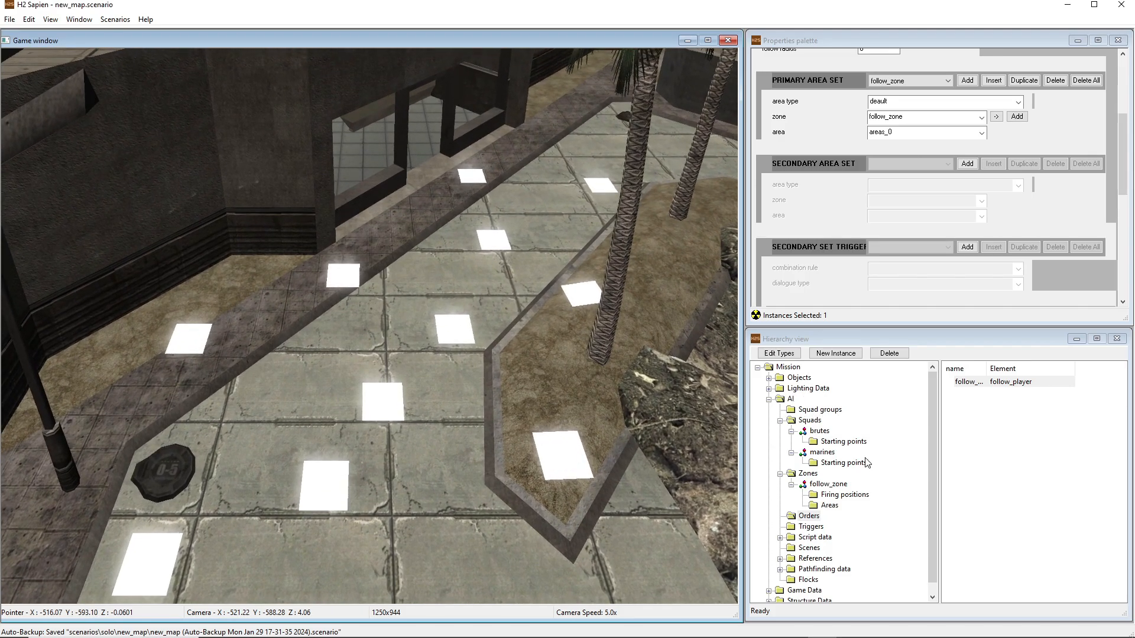
Step: Compare the brutes and marines squads' properties and starting locations by alternating between them
click(815, 435)
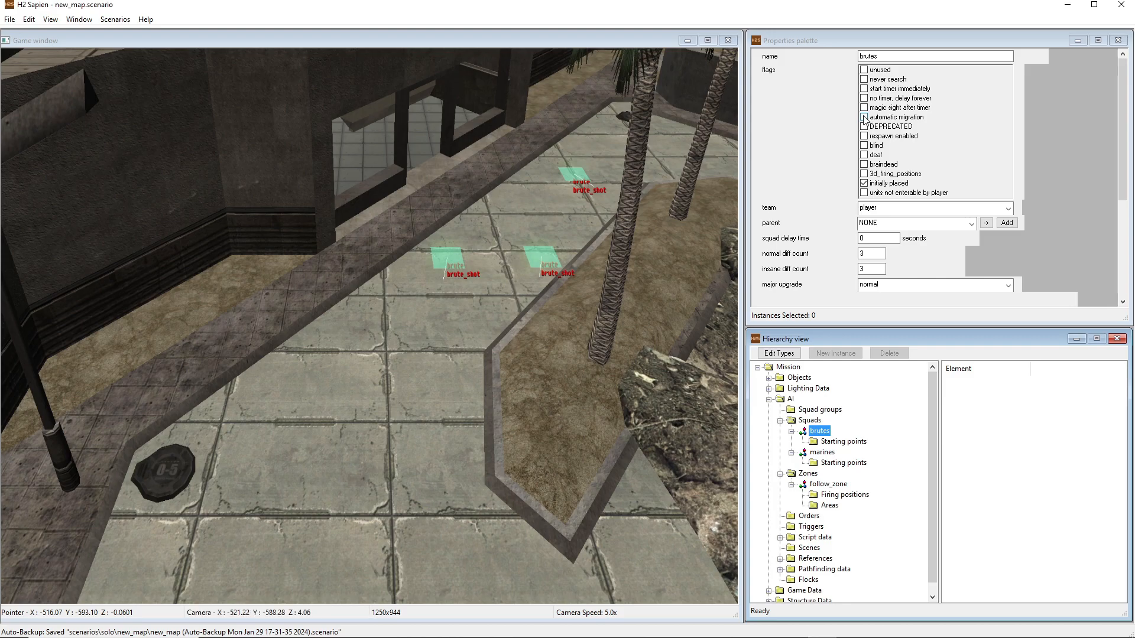
click(821, 452)
click(819, 431)
click(821, 452)
click(819, 431)
click(821, 452)
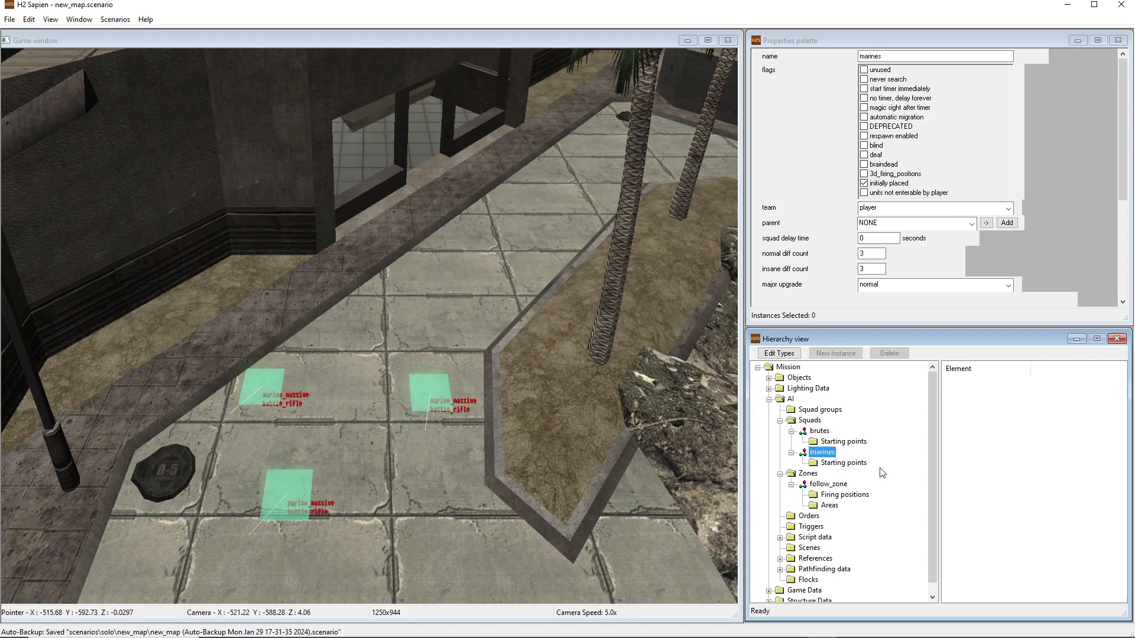
Step: Examine the marines squad's placement, flags and actor defaults, including its initial zone and initial order
middle_click(640, 317)
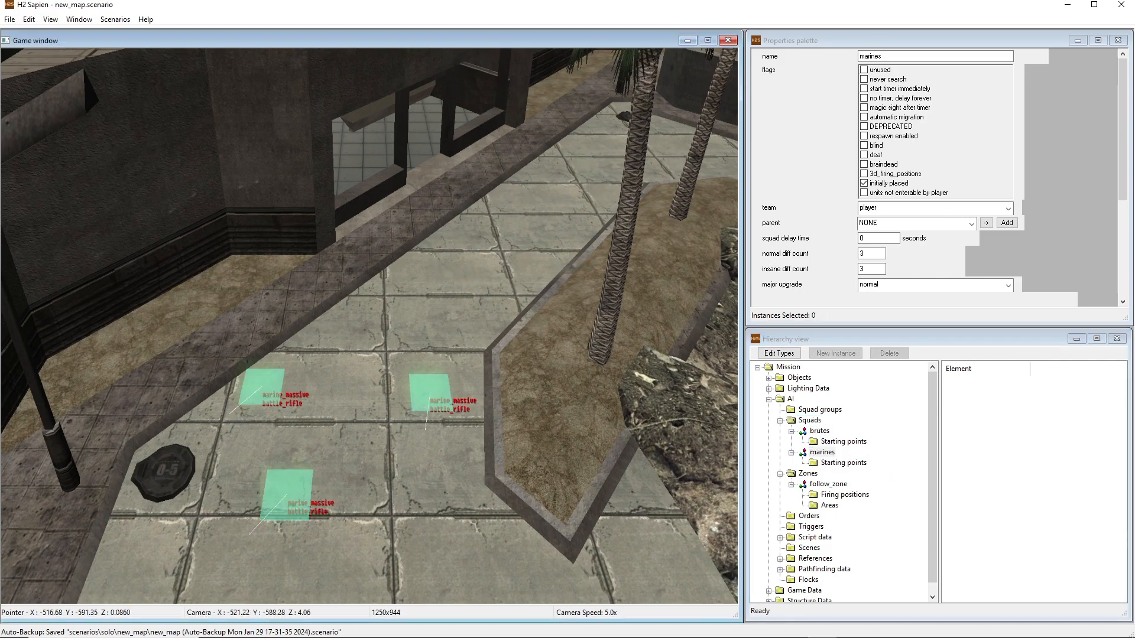
key(s)
key(a)
key(w)
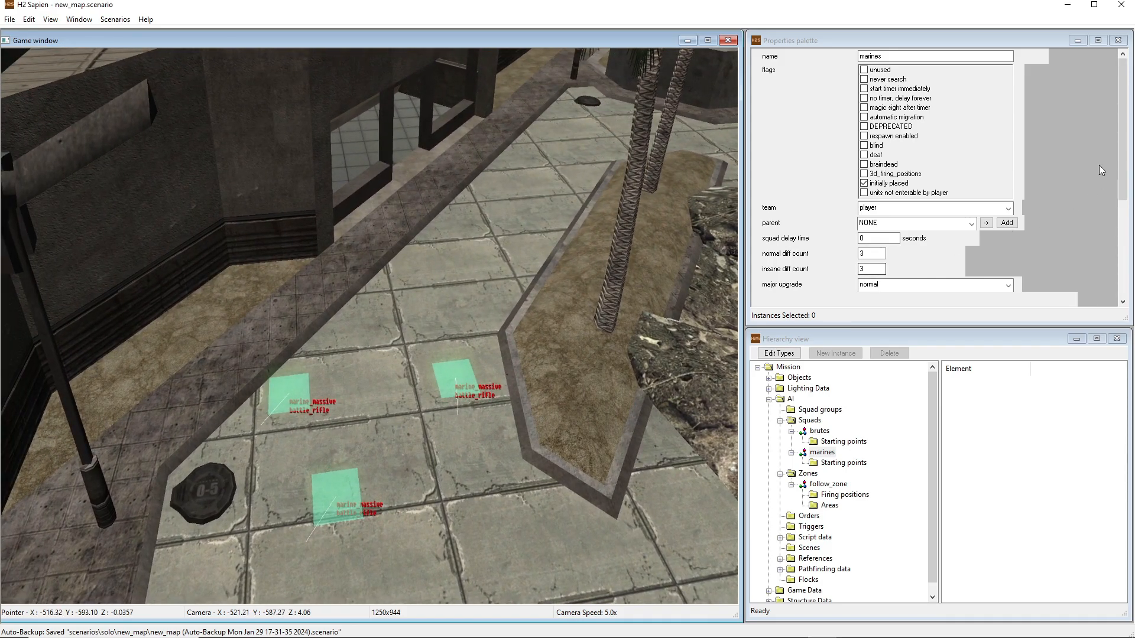
drag(1119, 82, 1095, 184)
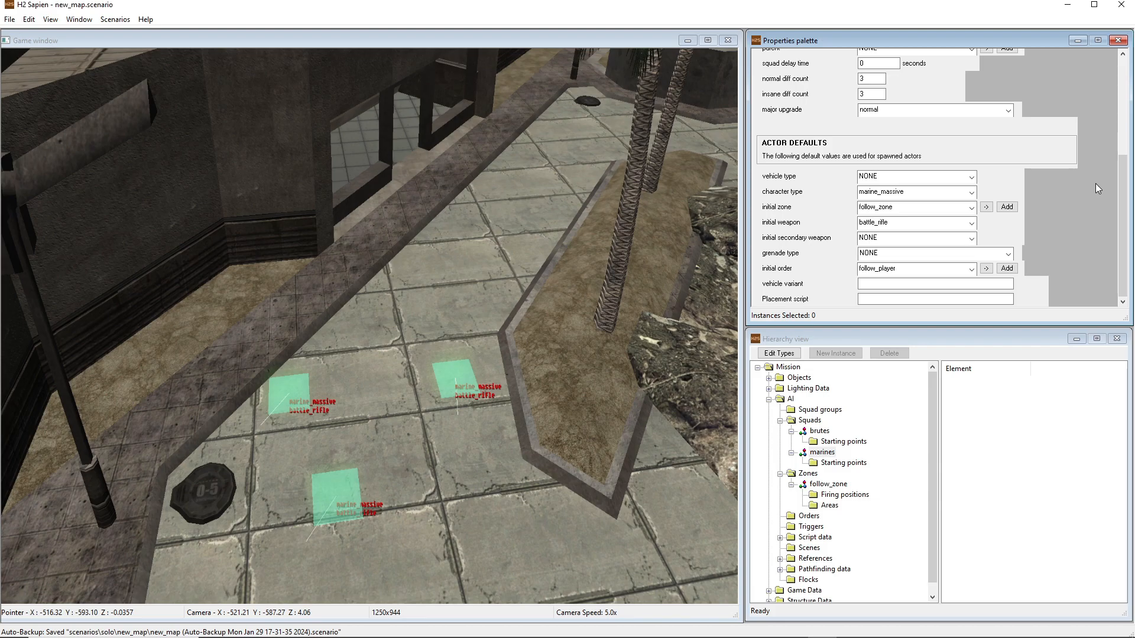
drag(1116, 193, 1111, 90)
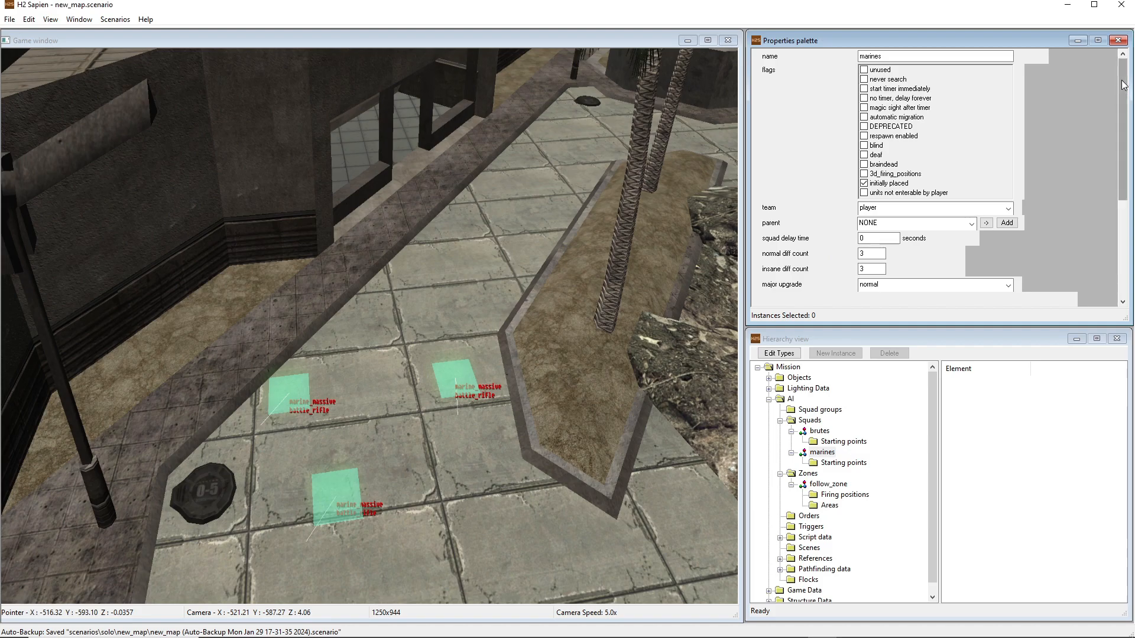
scroll(1112, 187, down, 3)
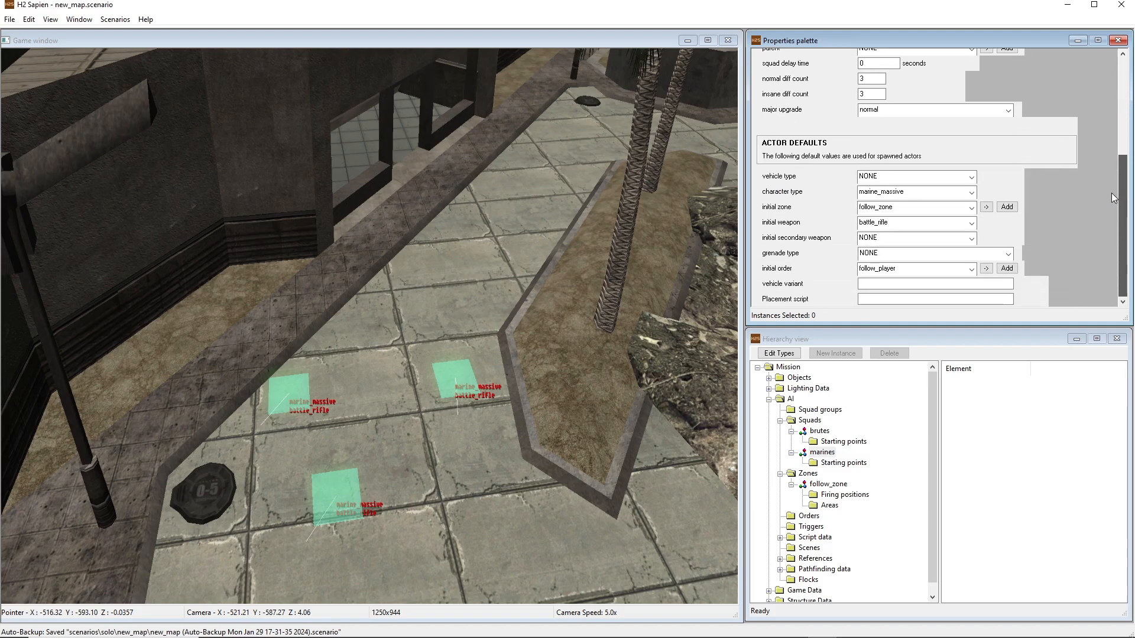
scroll(1111, 189, up, 3)
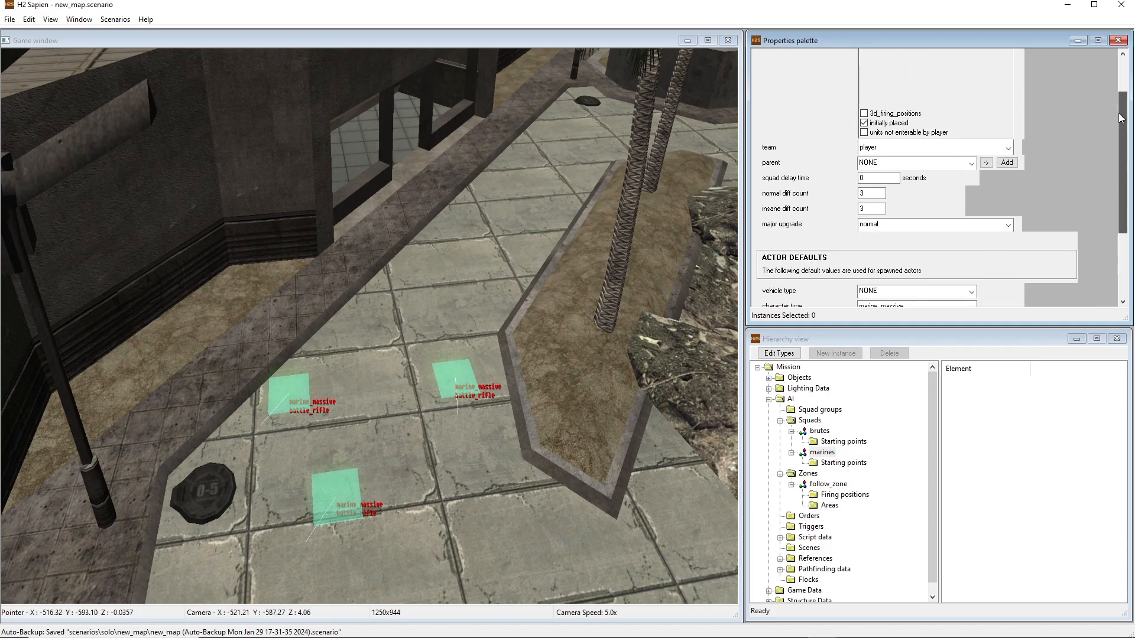
middle_drag(445, 236, 385, 285)
key(w)
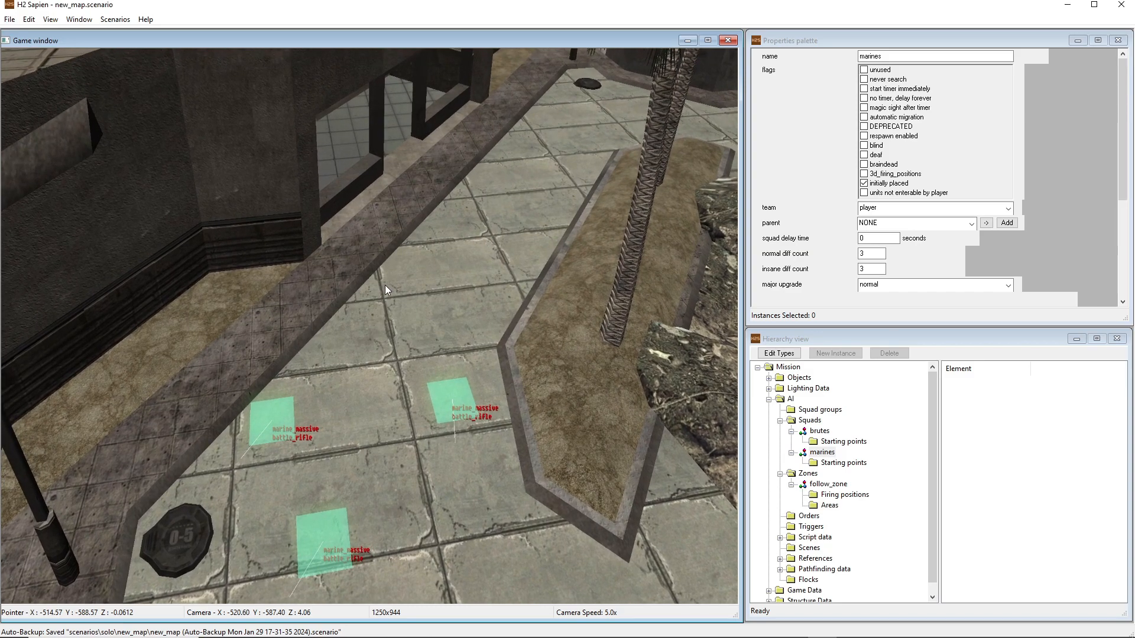